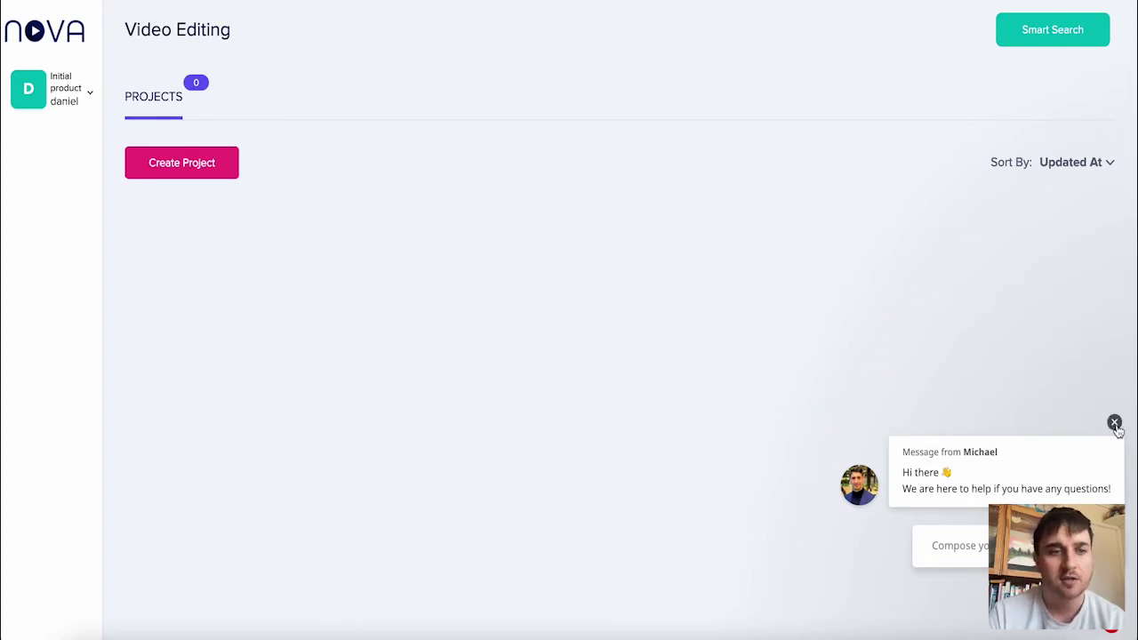
left_click(1115, 424)
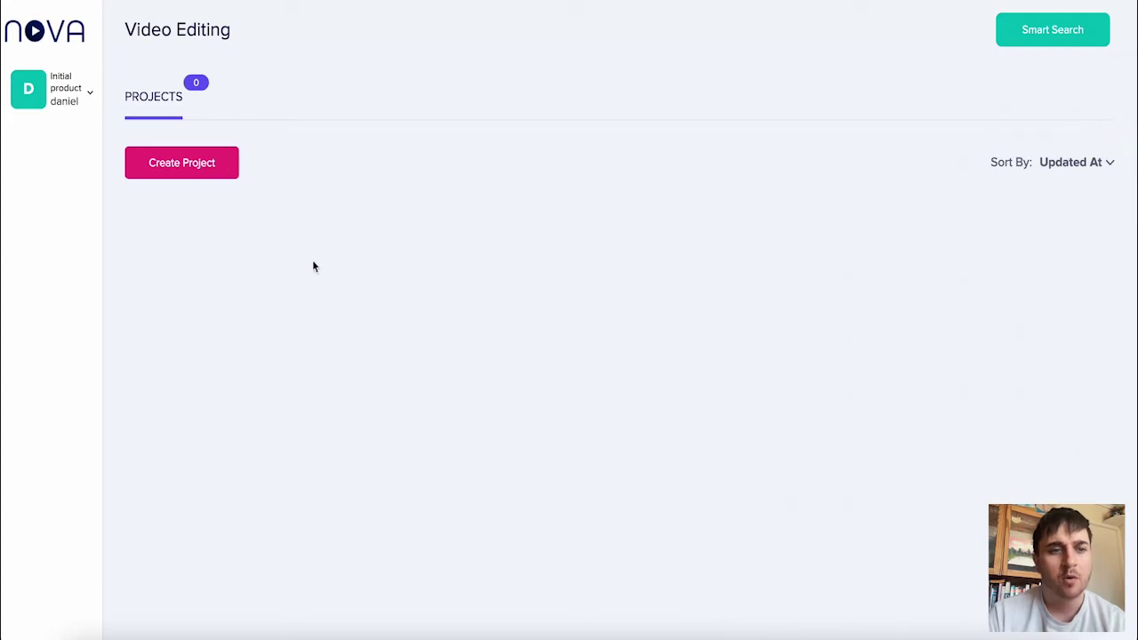
left_click(194, 165)
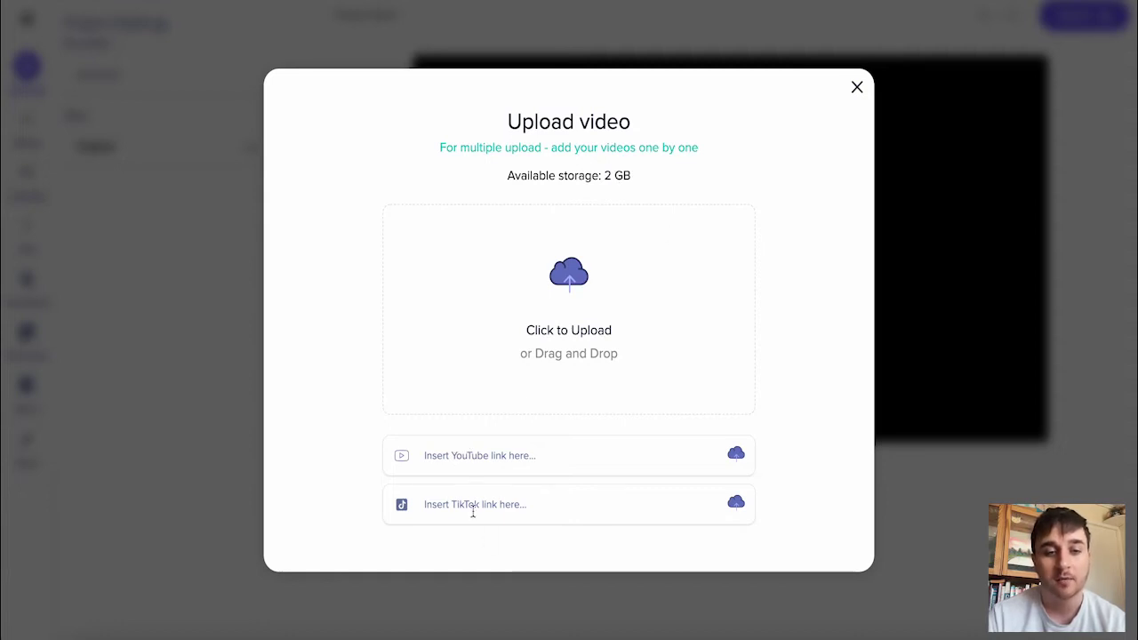
left_click(463, 455)
type("https://www.youtube.com/watch?v=cH6uFtrrF80&t=6s&ab_channel=DrewBinsky")
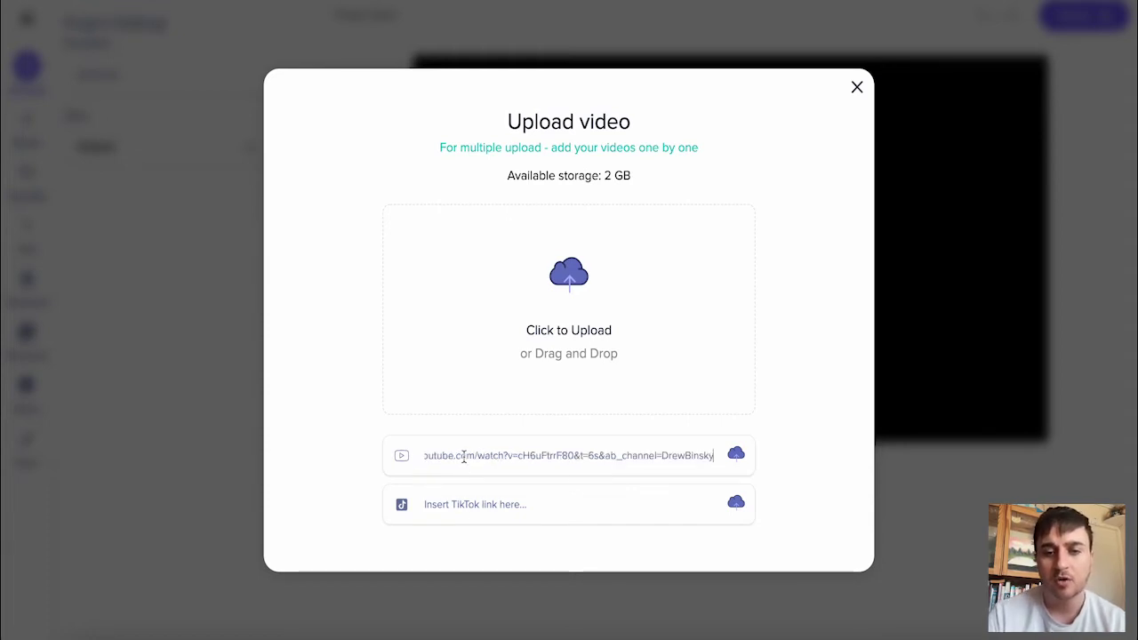
left_click(737, 455)
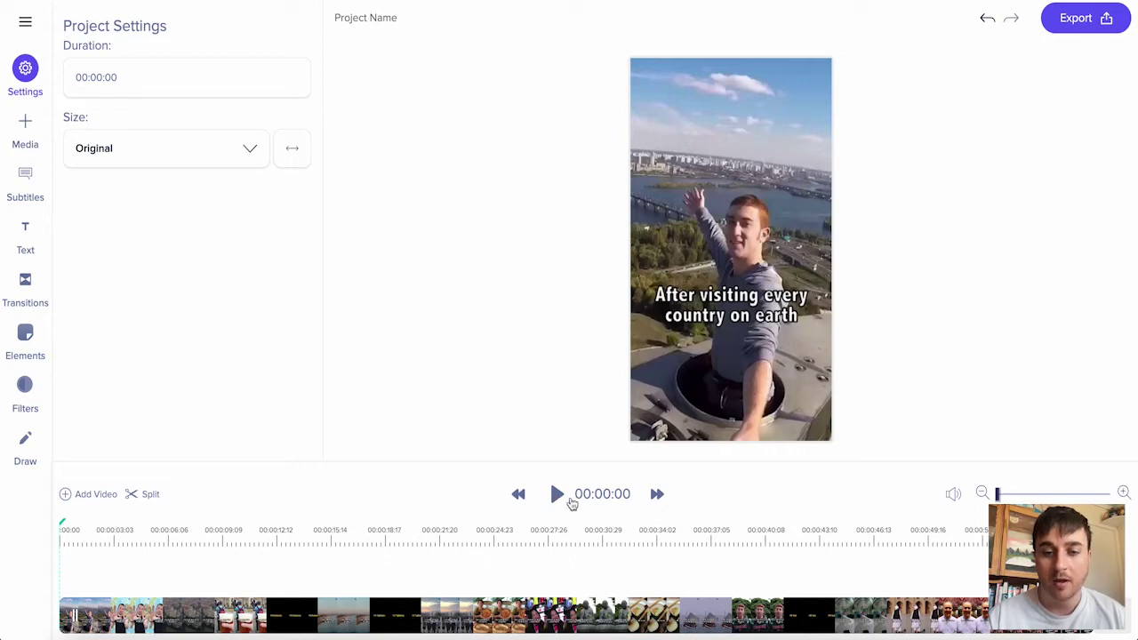
- Preview the first seconds of the imported video, return to its start and check the options for uploading another video
left_click(558, 495)
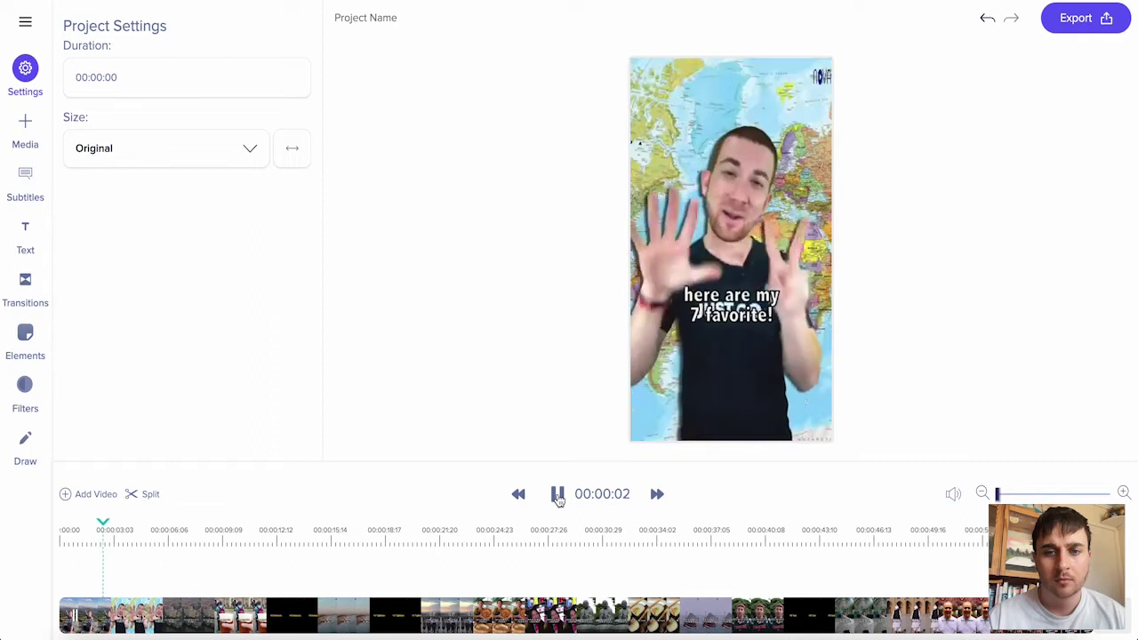
left_click(558, 495)
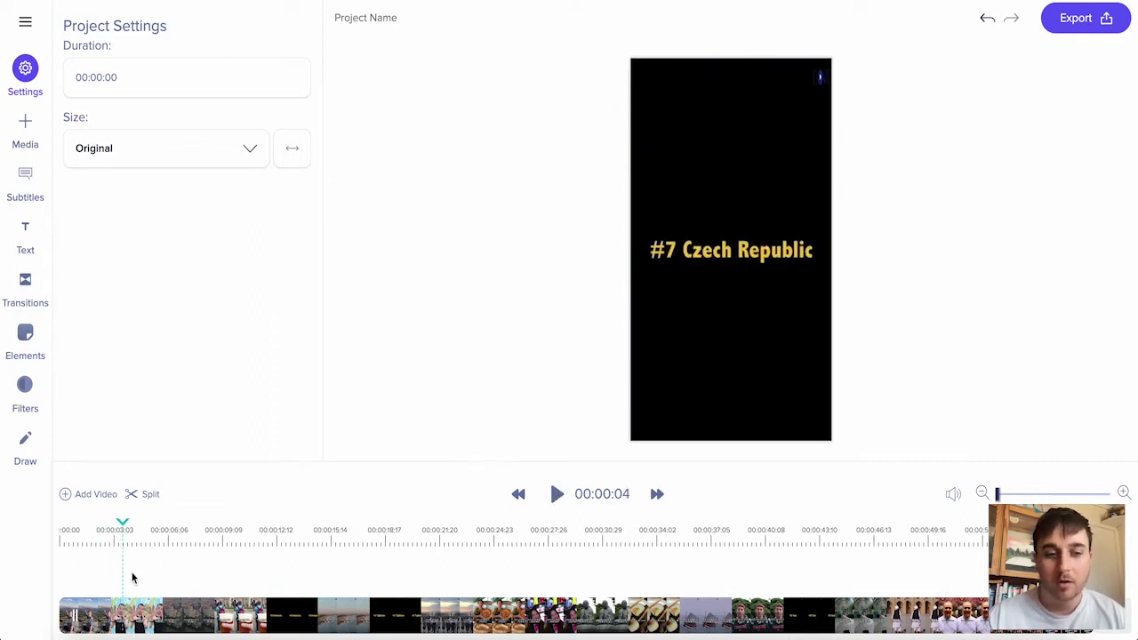
left_click_drag(123, 525, 62, 526)
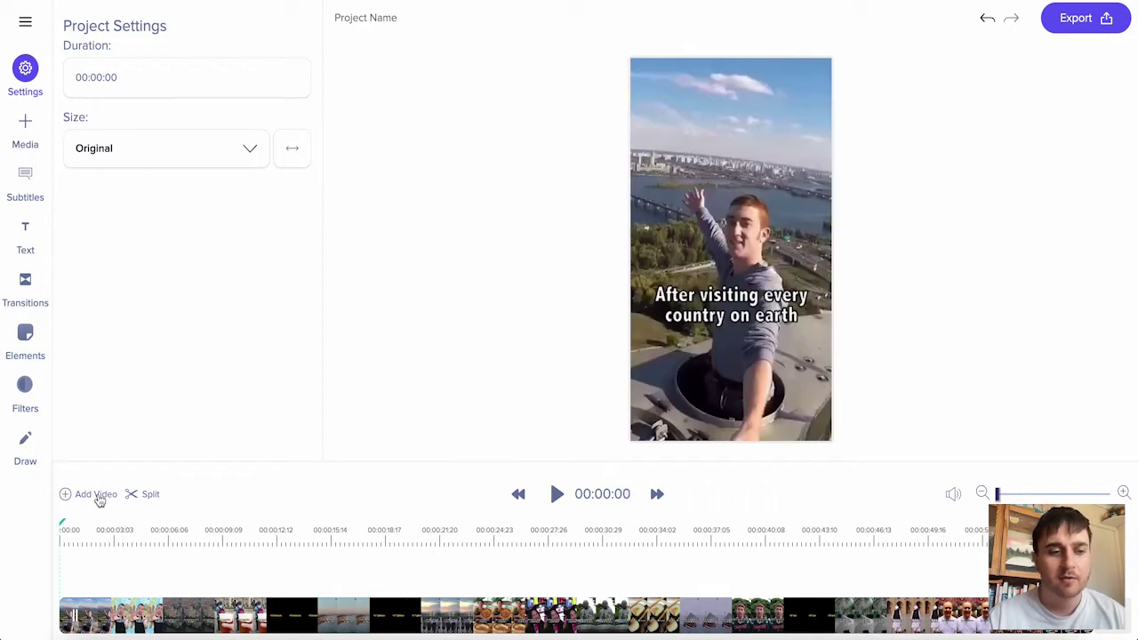
left_click(96, 494)
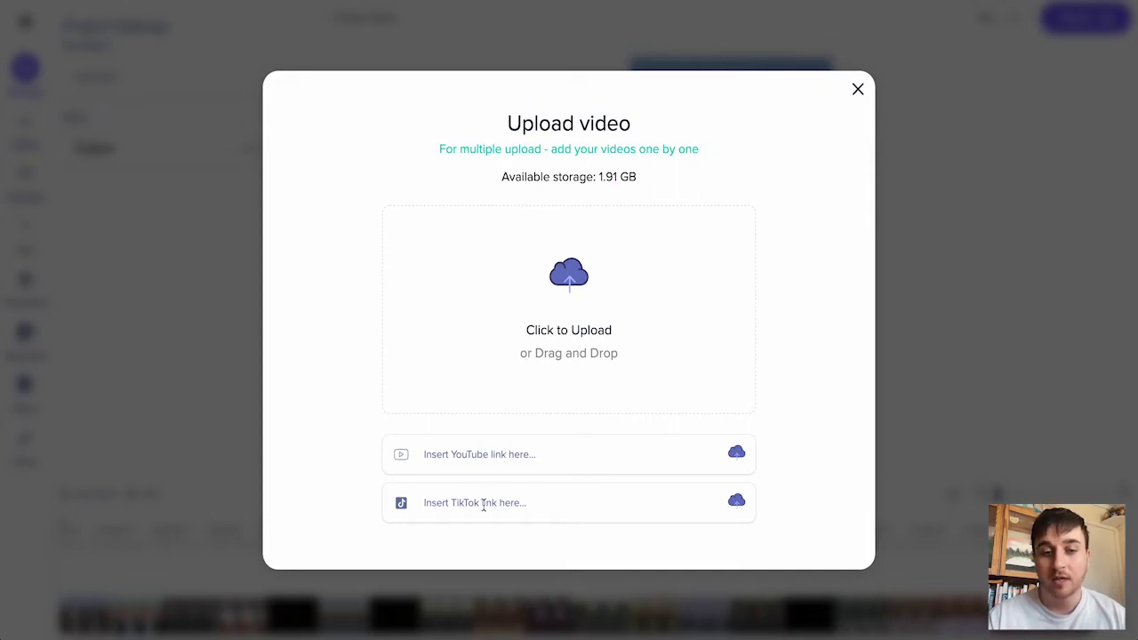
left_click(858, 90)
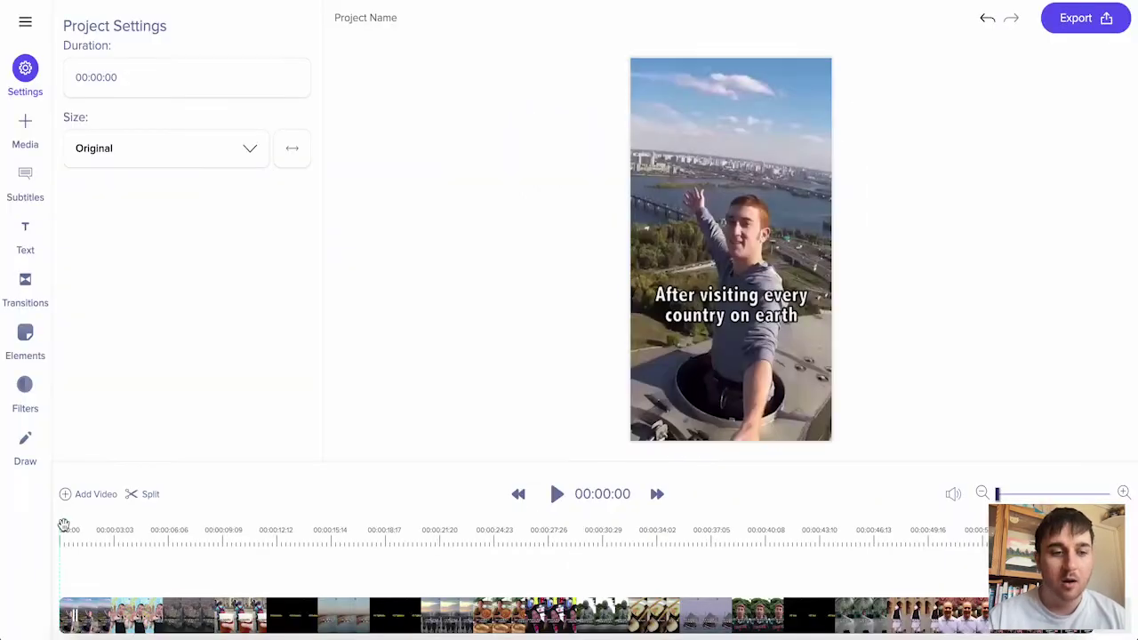
- Split the video clip at 00:00:12, where the "#6 Indonesia" title begins
left_click_drag(64, 528, 268, 546)
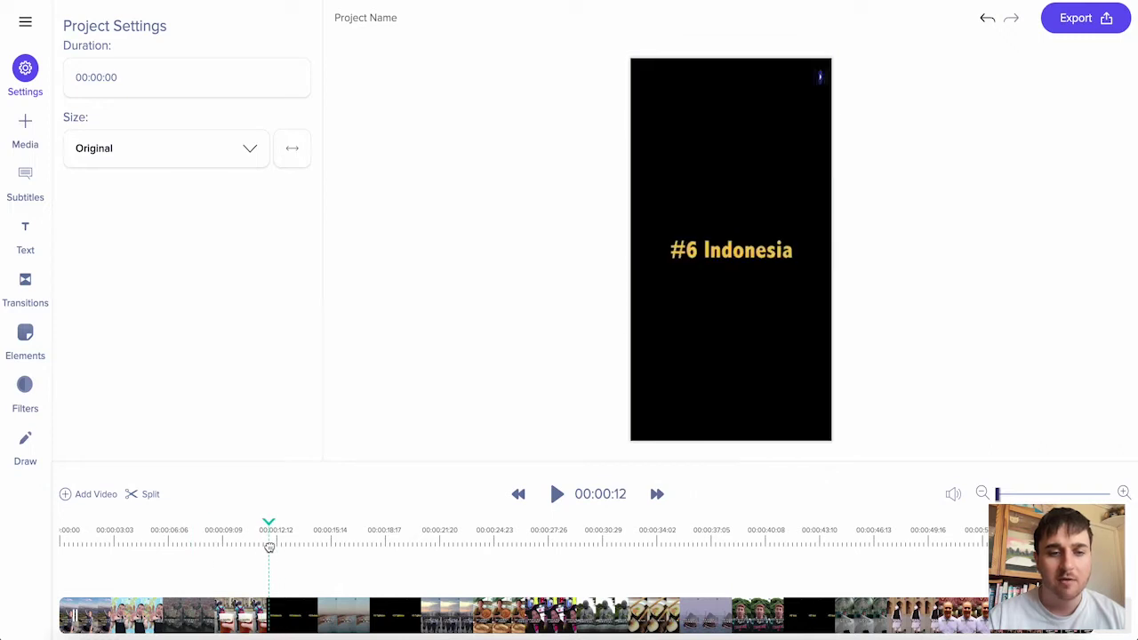
left_click(150, 498)
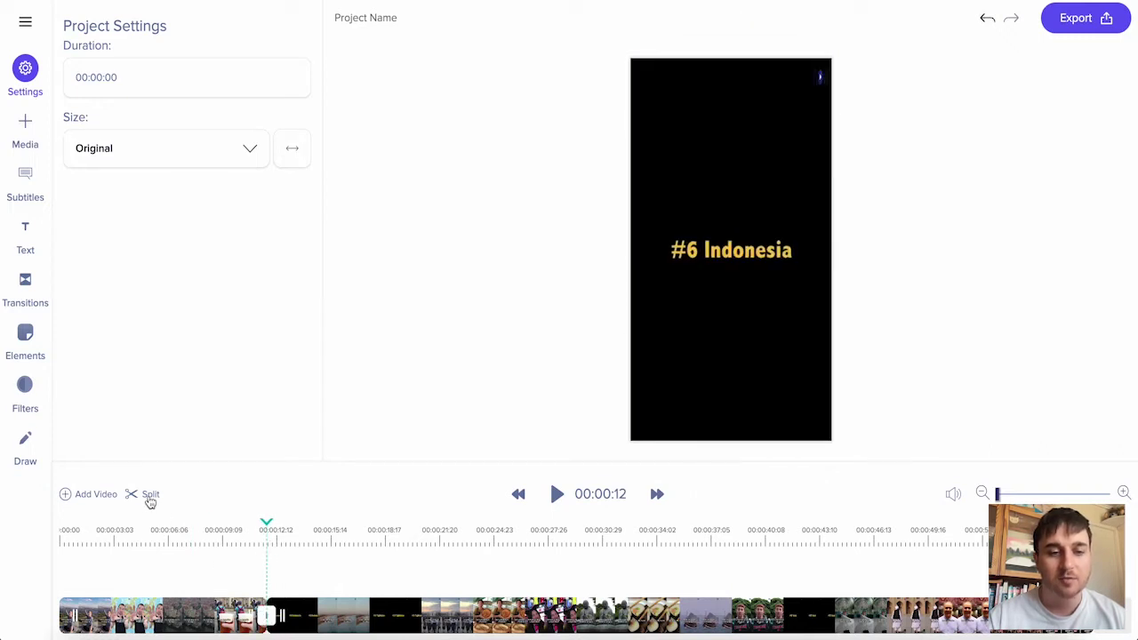
left_click(238, 613)
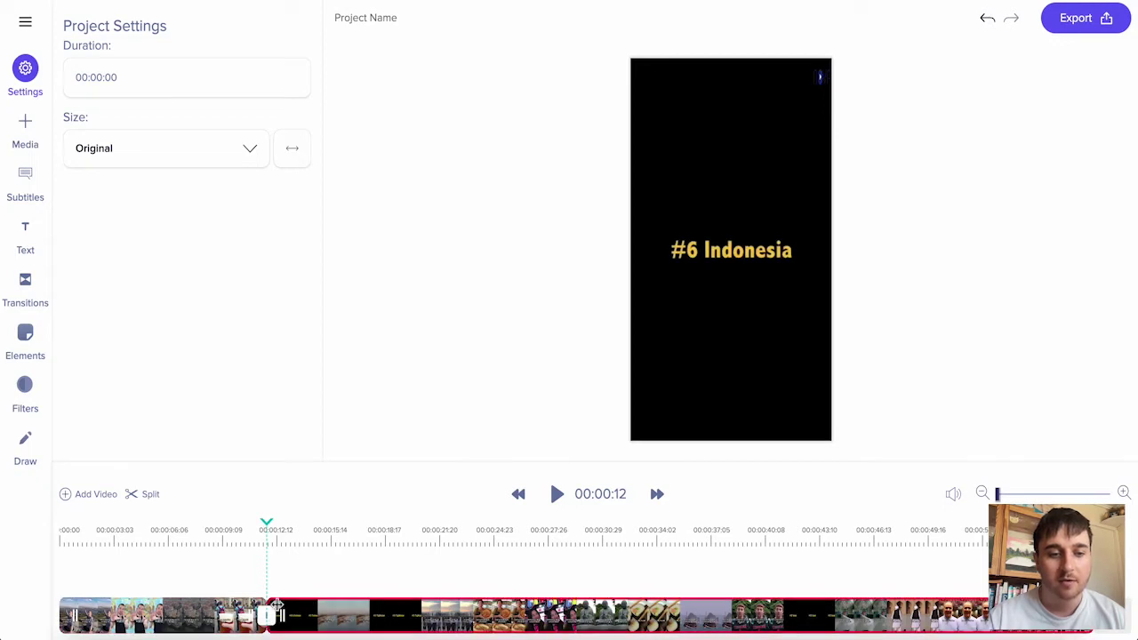
- Browse the project size presets, including Square, Youtube, Instagram Story, TikTok and Facebook Cover
left_click(249, 151)
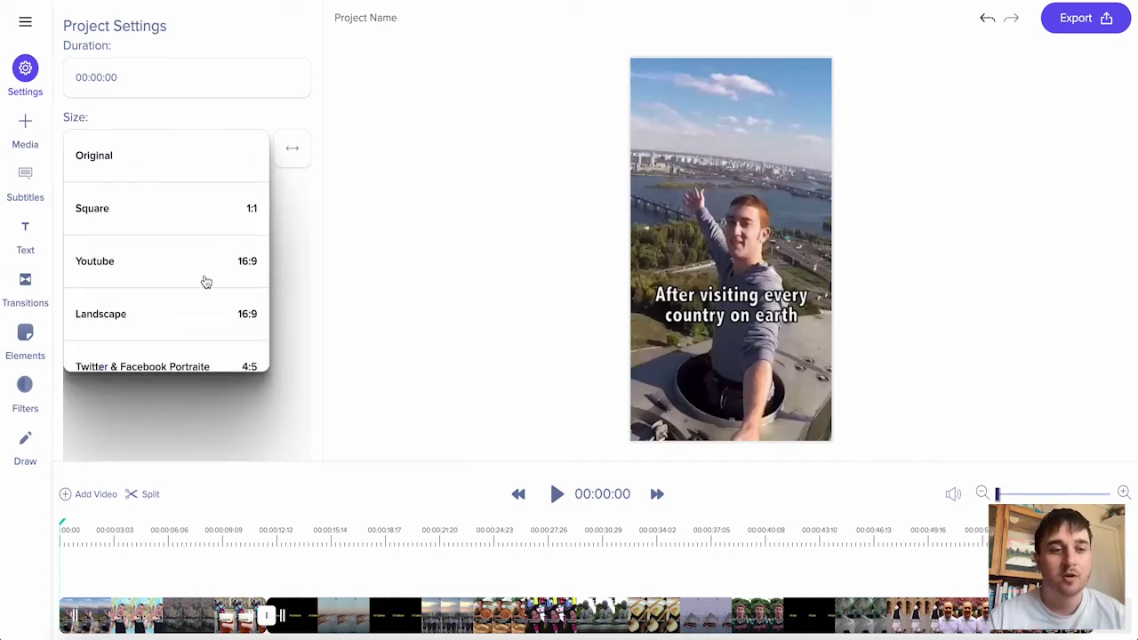
scroll(205, 281, "down", 1)
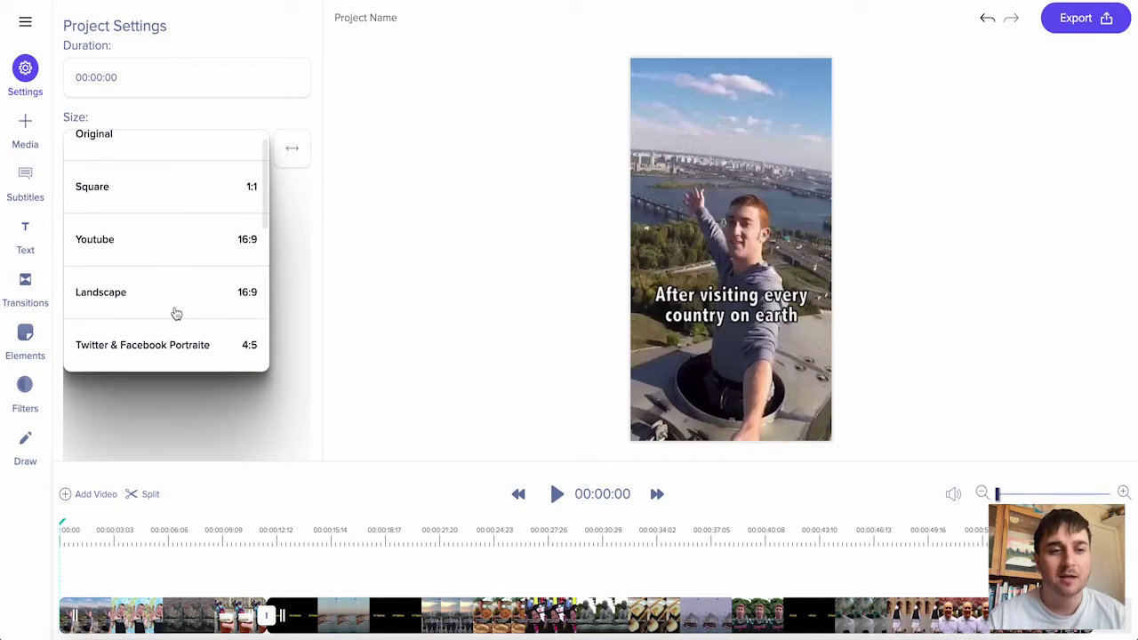
scroll(176, 313, "down", 3)
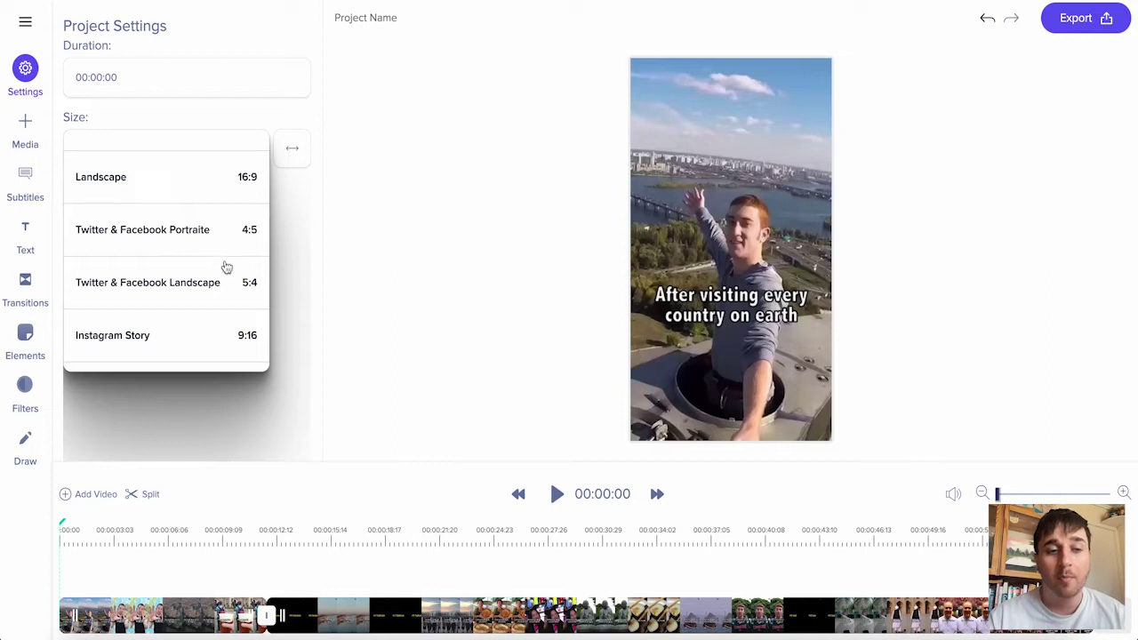
scroll(207, 299, "down", 1)
scroll(203, 260, "down", 2)
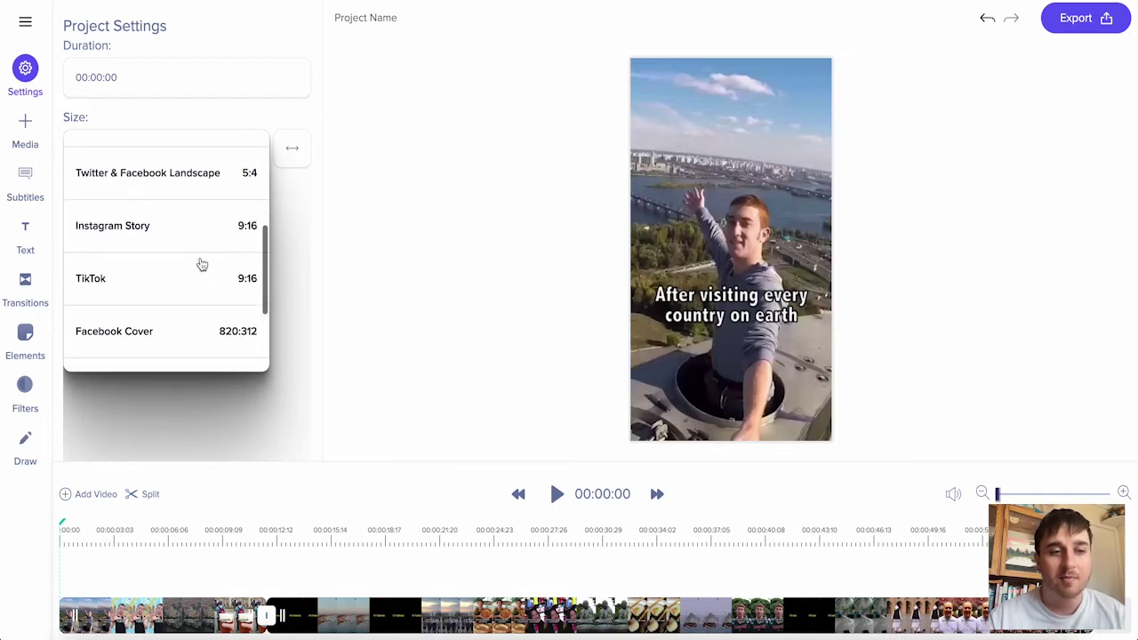
scroll(199, 262, "down", 3)
left_click(27, 75)
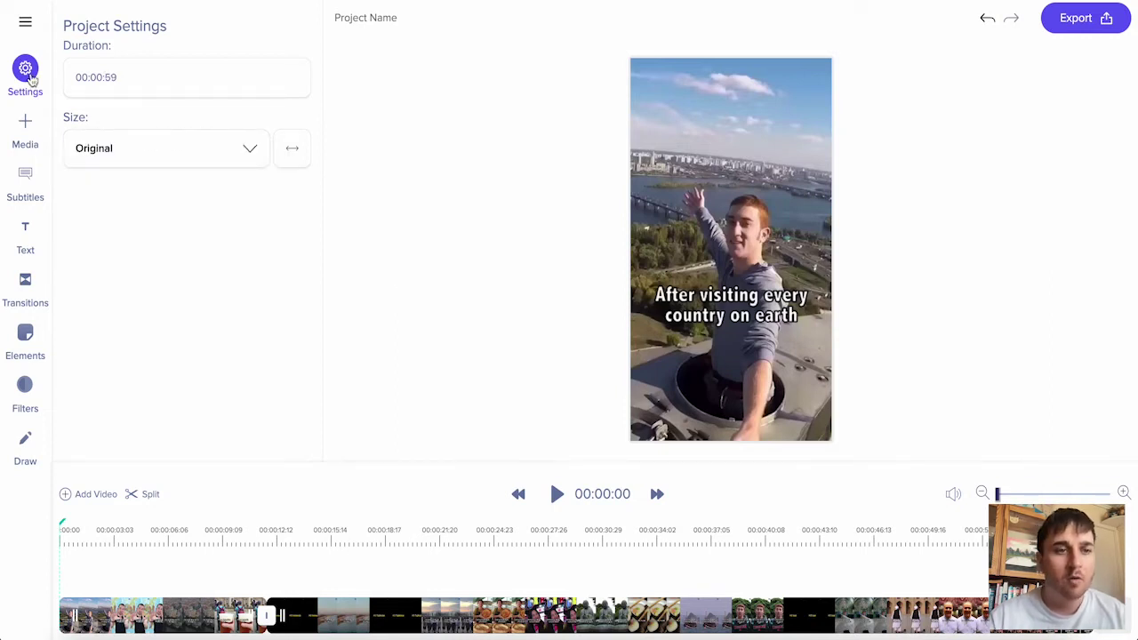
- Examine the media upload options for adding an image and an audio file to the project
left_click(27, 134)
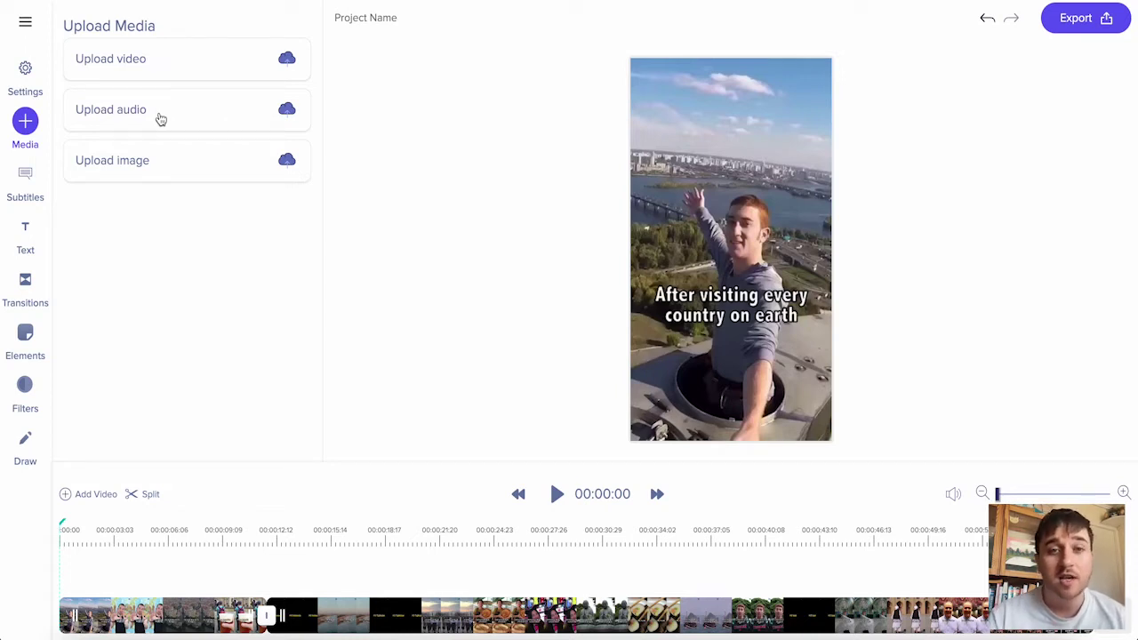
left_click(165, 165)
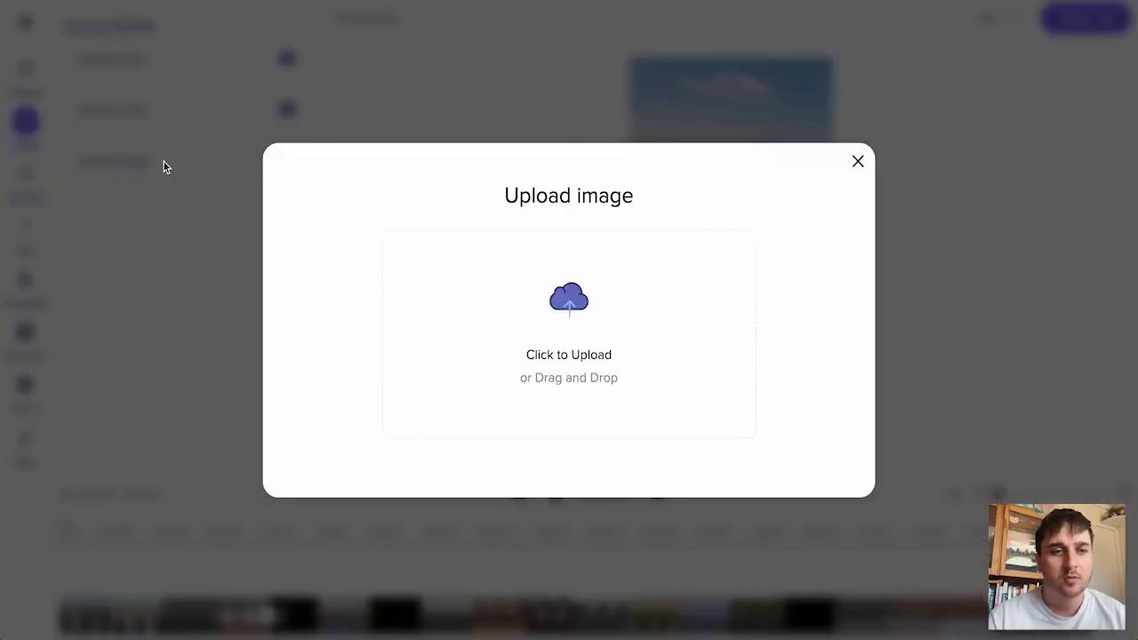
left_click(857, 162)
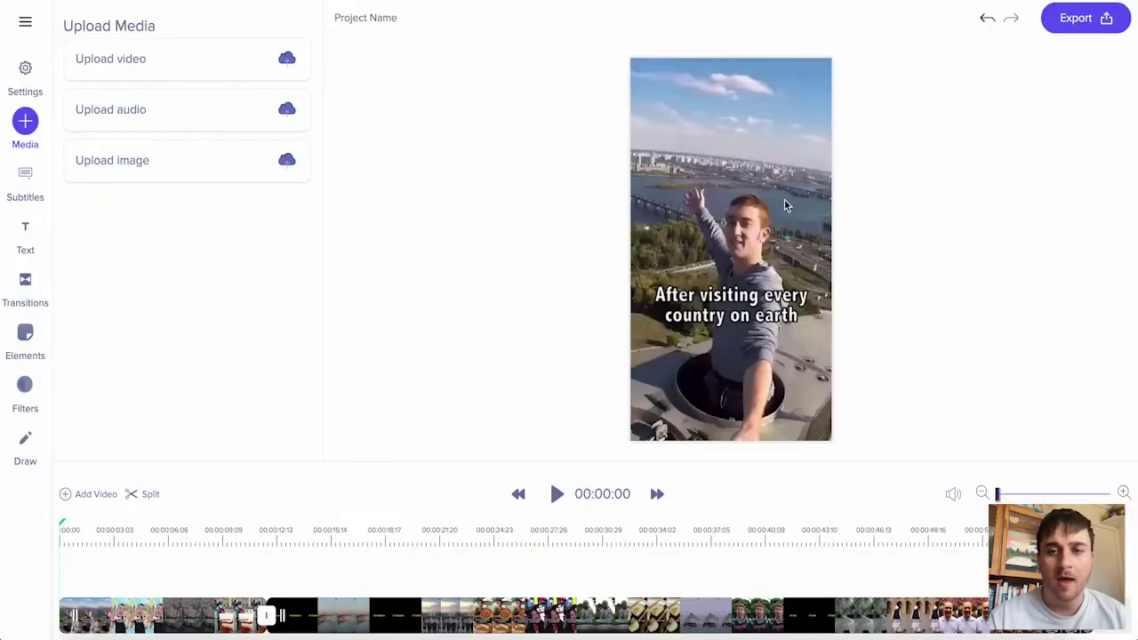
left_click(234, 118)
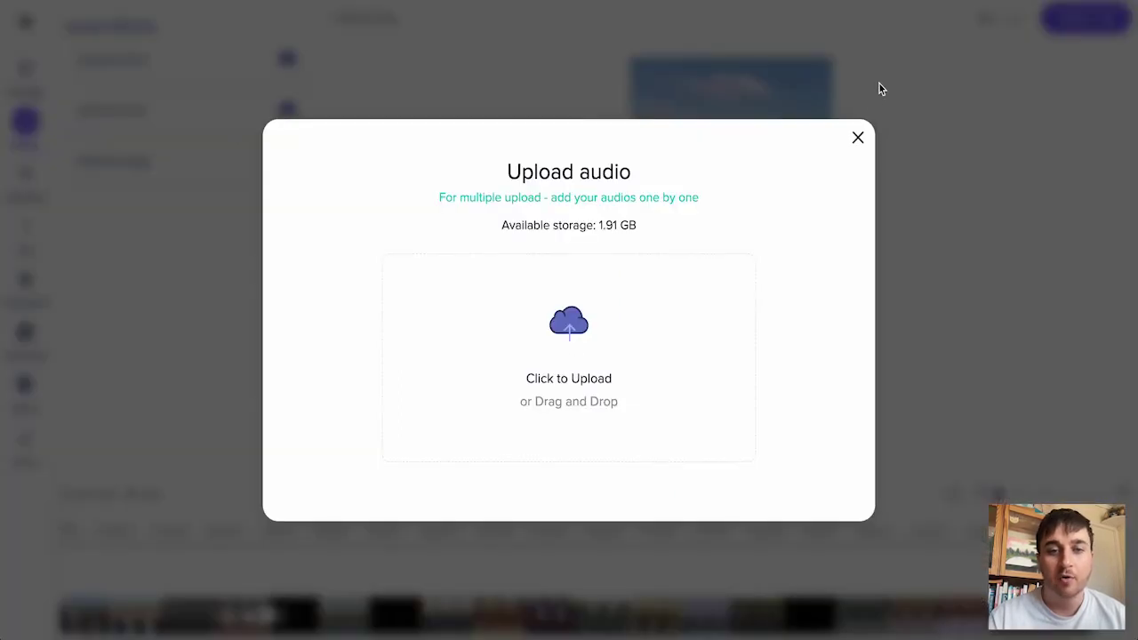
left_click(858, 138)
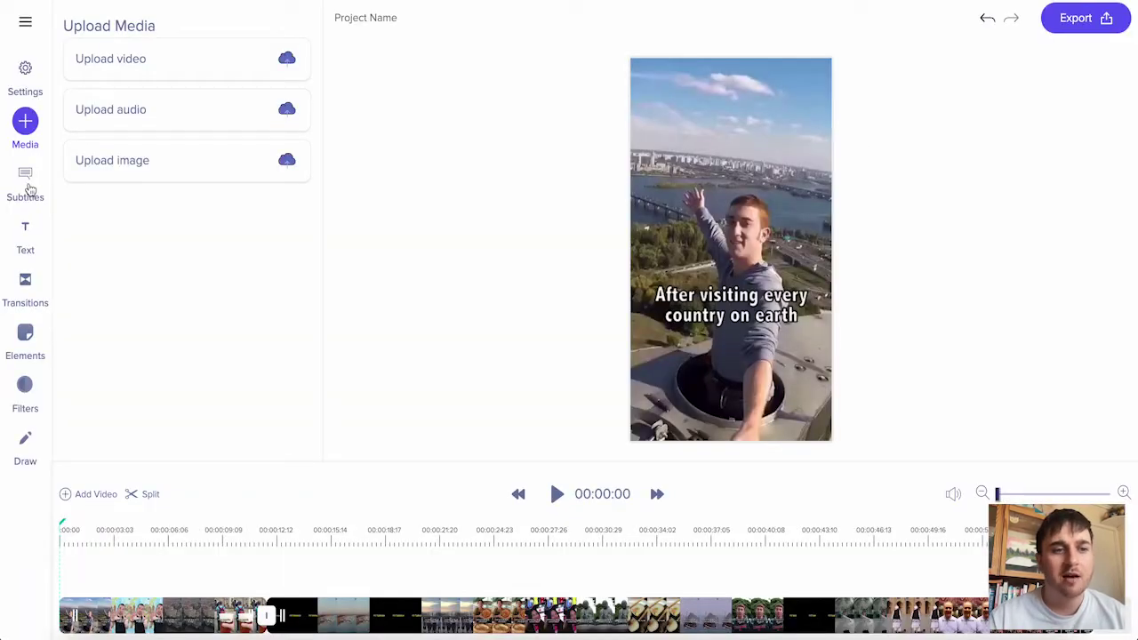
- Generate automatic subtitles for the video with the spoken language set to Autodetect (Recommended)
left_click(26, 182)
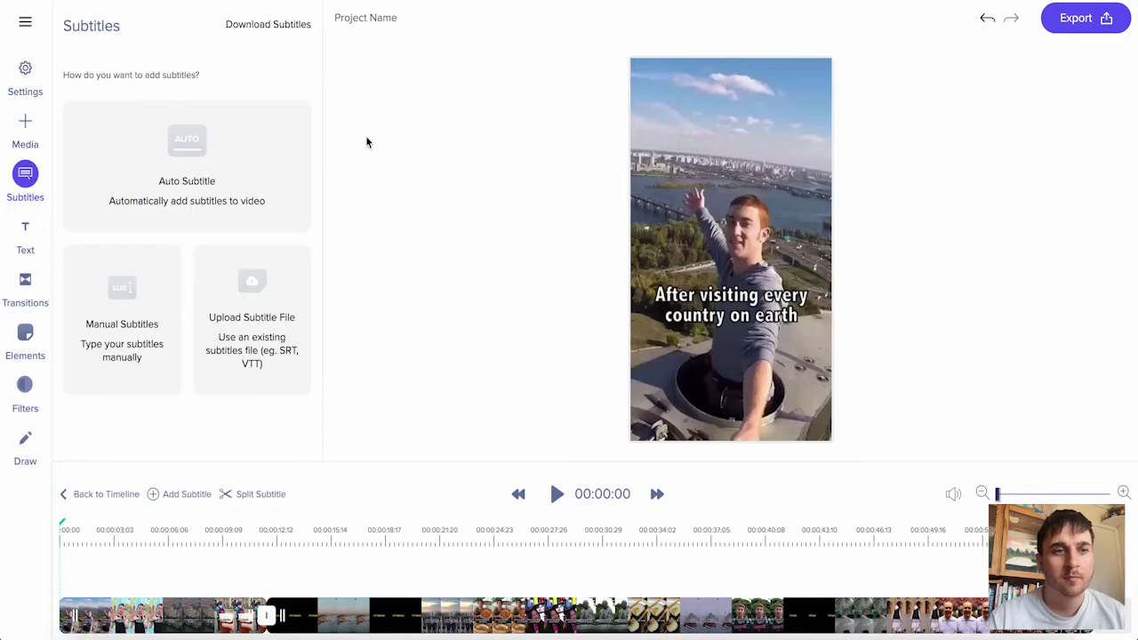
left_click(232, 178)
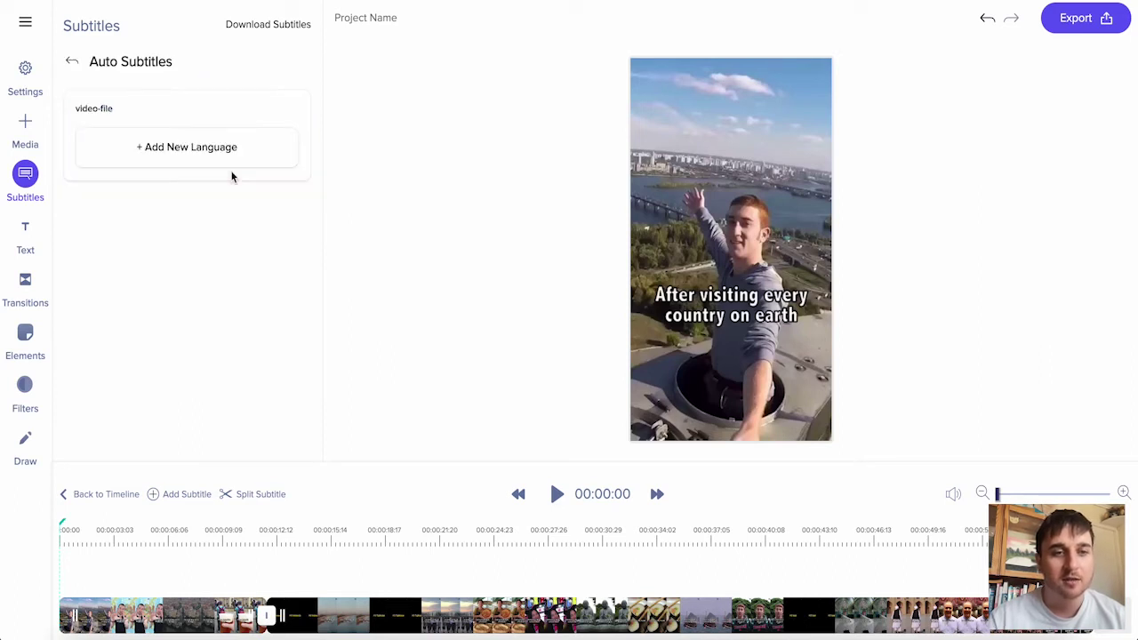
left_click(202, 153)
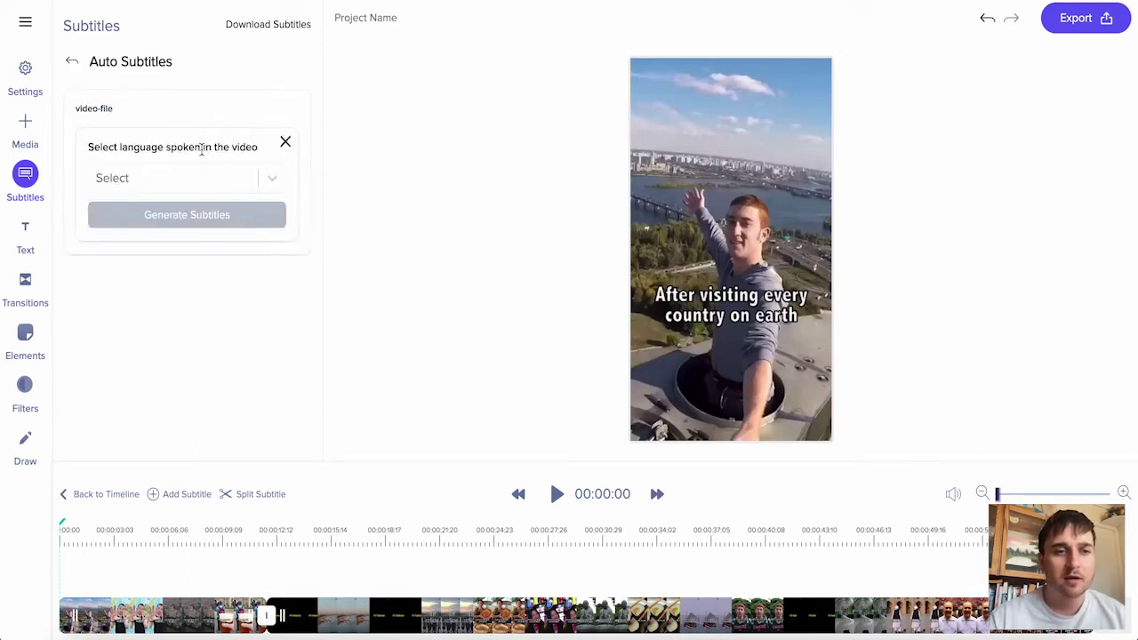
left_click(167, 178)
left_click(205, 221)
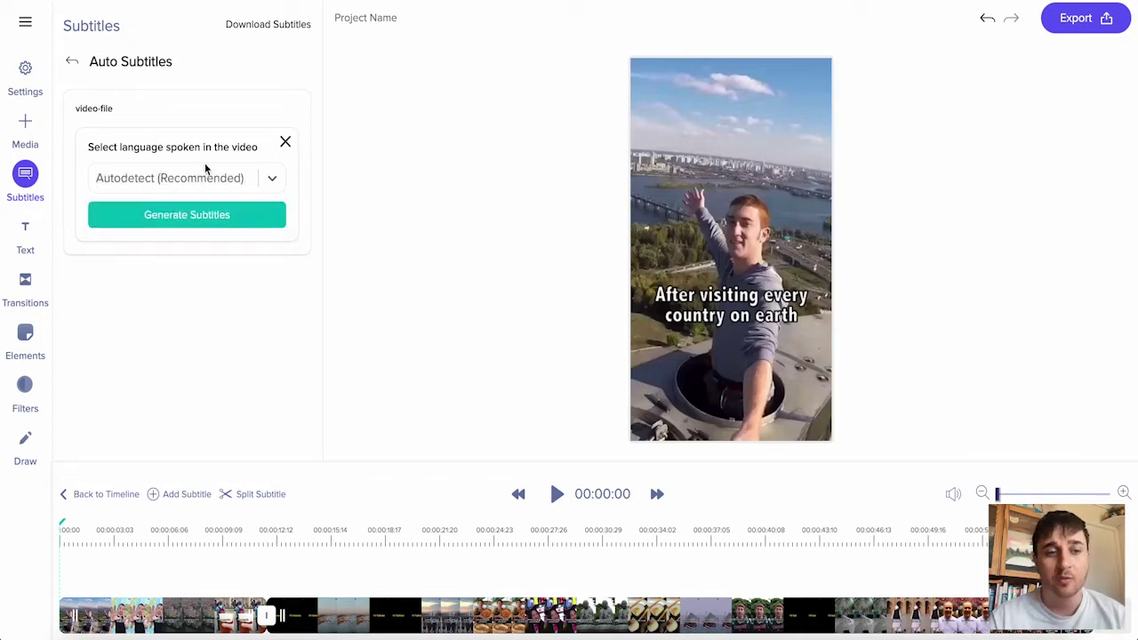
left_click(186, 215)
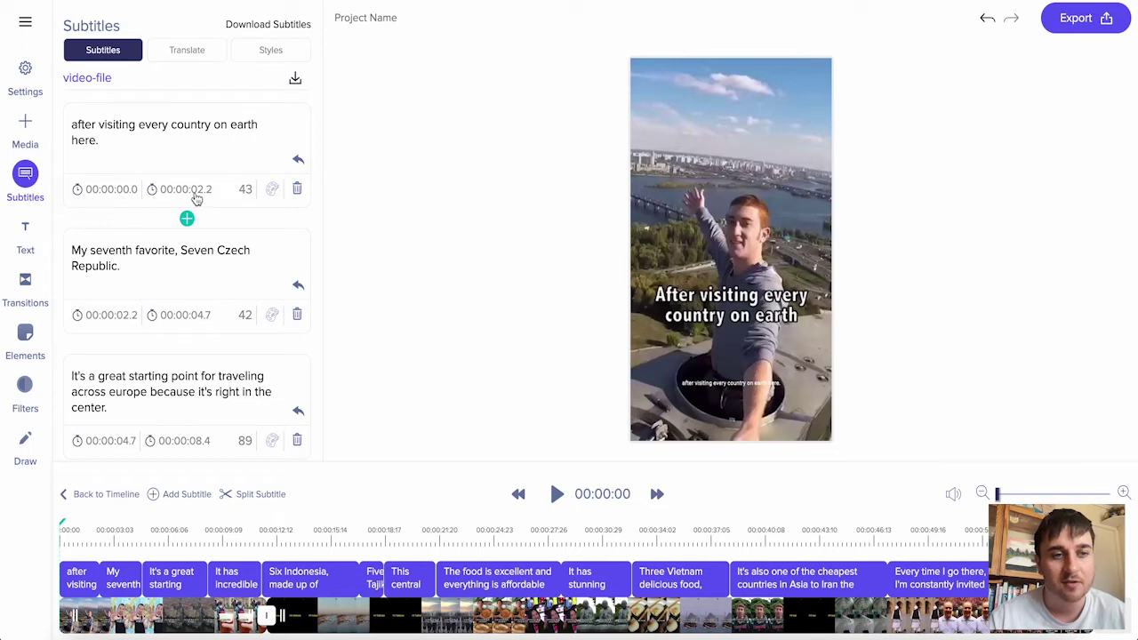
- Review the generated subtitles and jump to the line about traveling across Europe
scroll(157, 261, "down", 1)
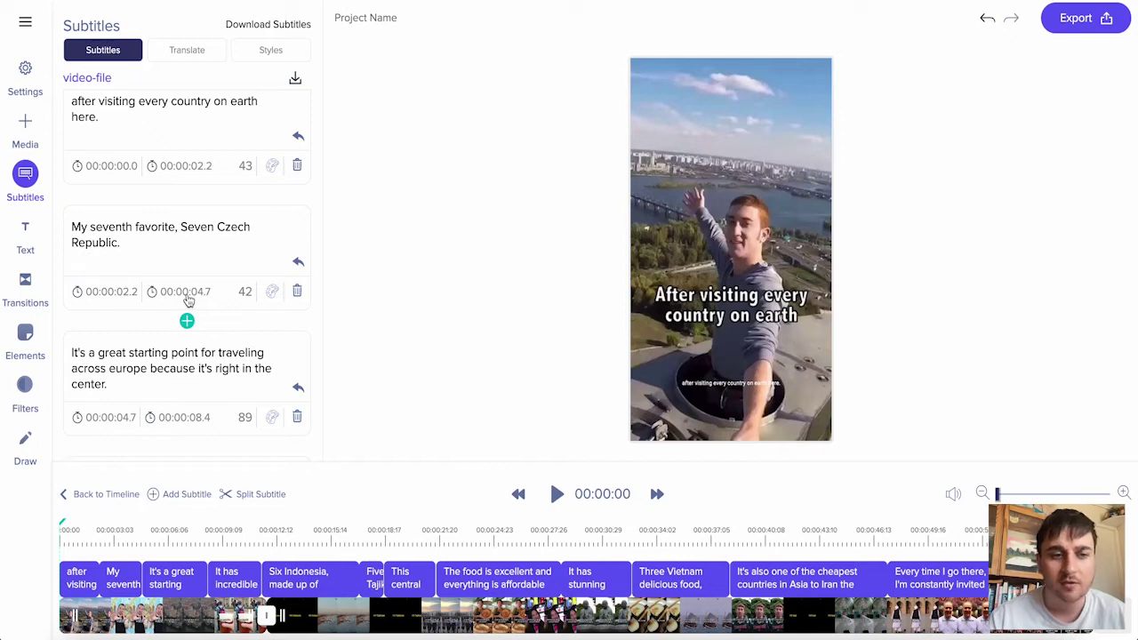
scroll(189, 302, "down", 3)
left_click(255, 304)
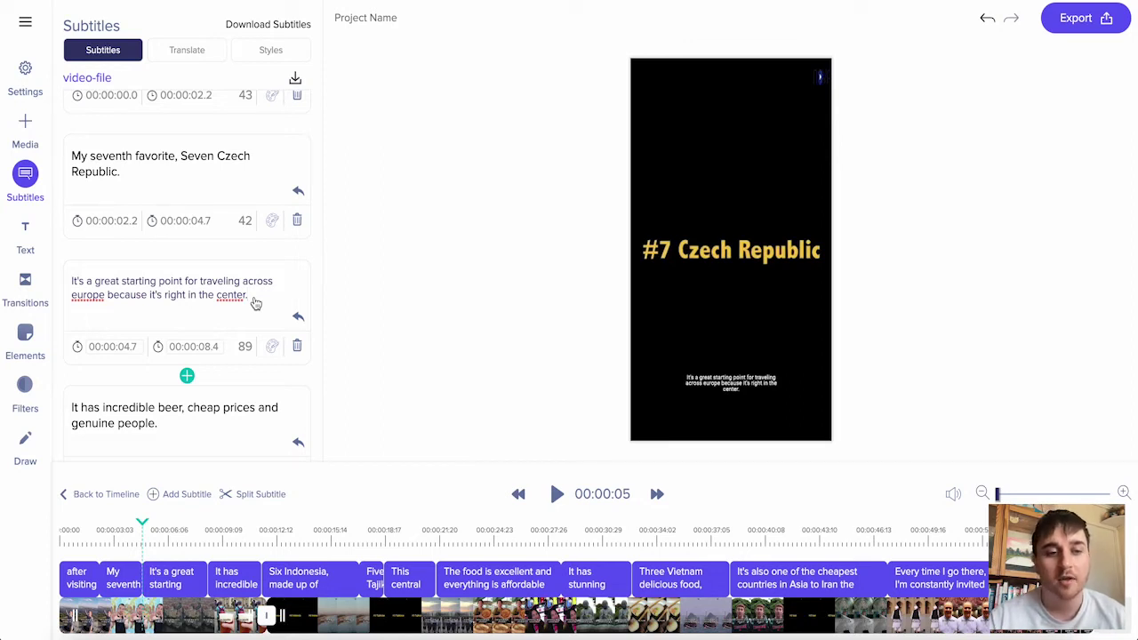
- Set the first subtitle's font to "Aclon..." and its size to 50 in its individual style settings
scroll(264, 298, "up", 1)
left_click(272, 198)
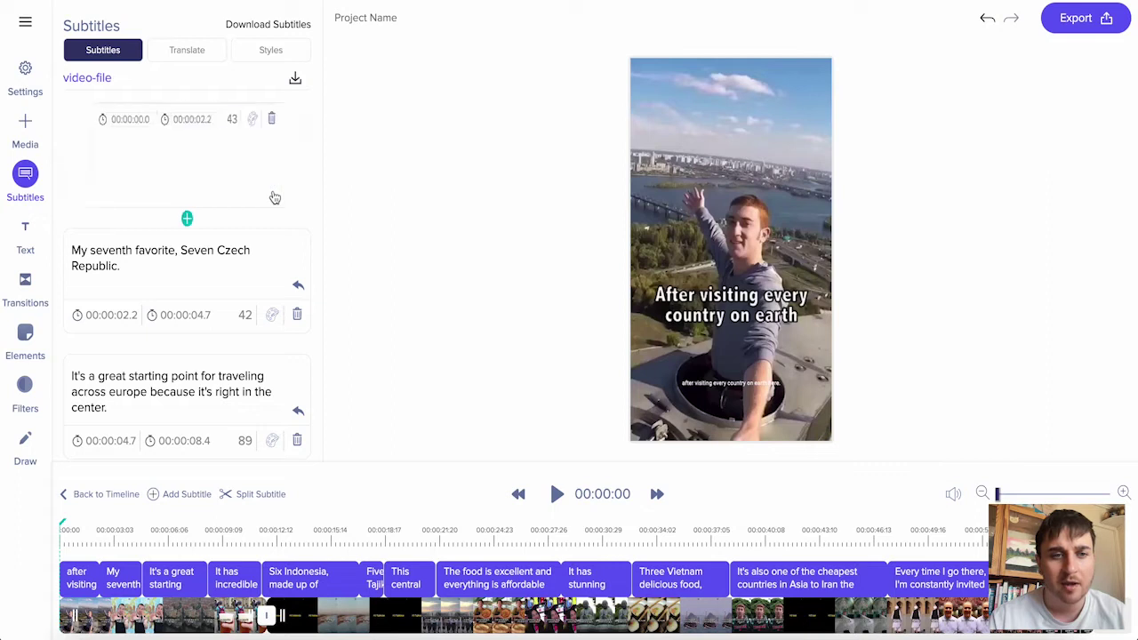
left_click(131, 131)
left_click(146, 206)
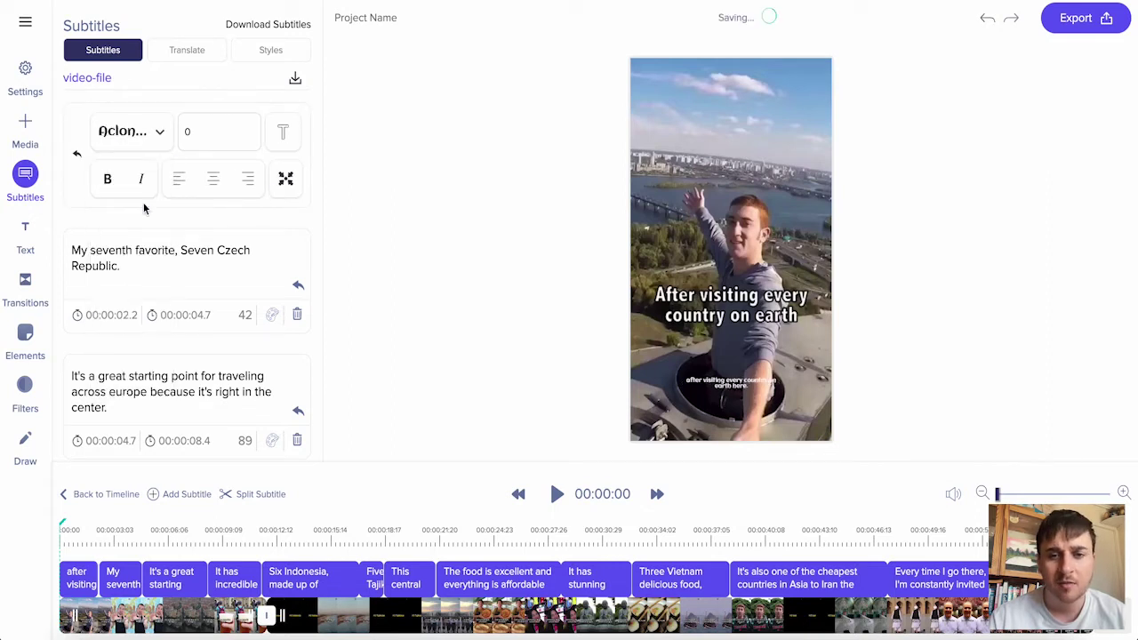
left_click(200, 134)
type("50")
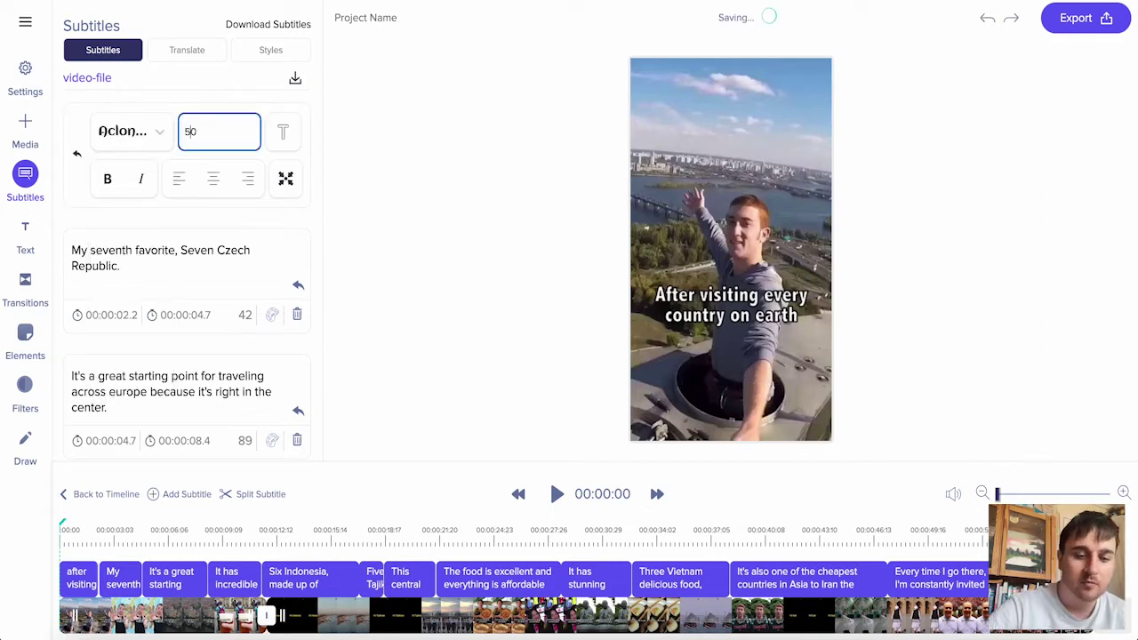
left_click(277, 226)
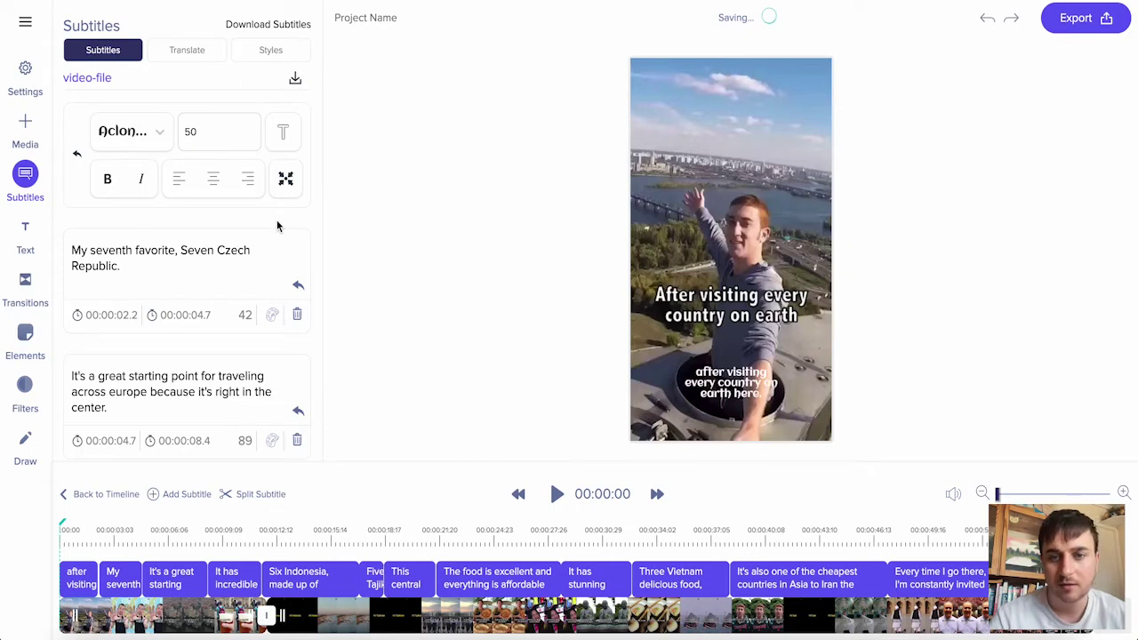
- Color the first subtitle's text red and make it italic
left_click(283, 132)
left_click_drag(230, 210, 281, 177)
left_click(303, 222)
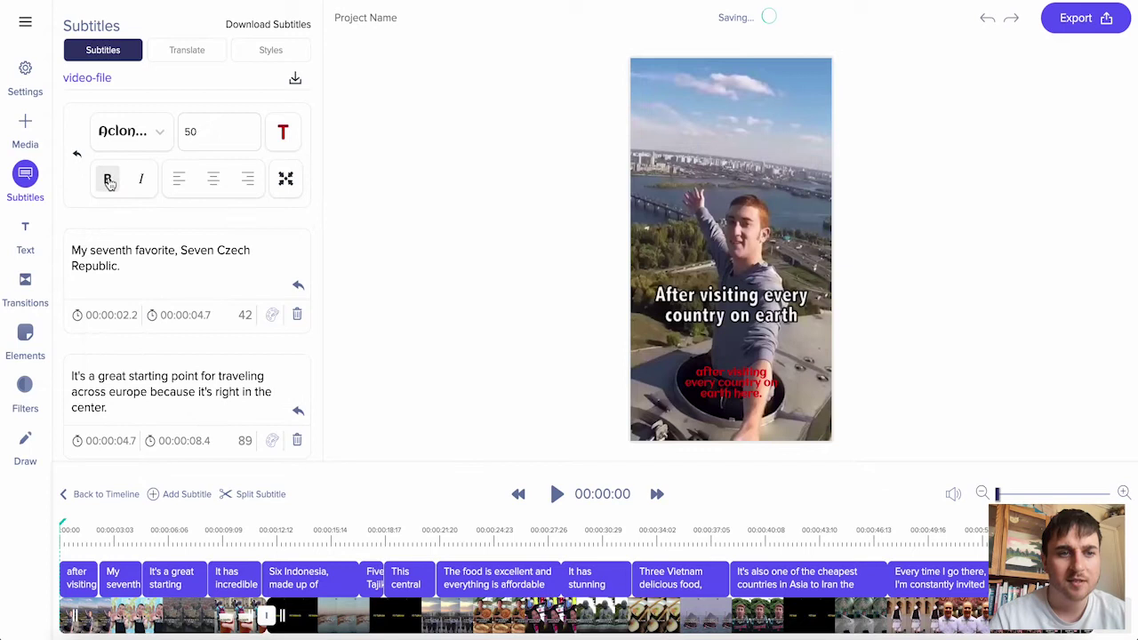
left_click(141, 179)
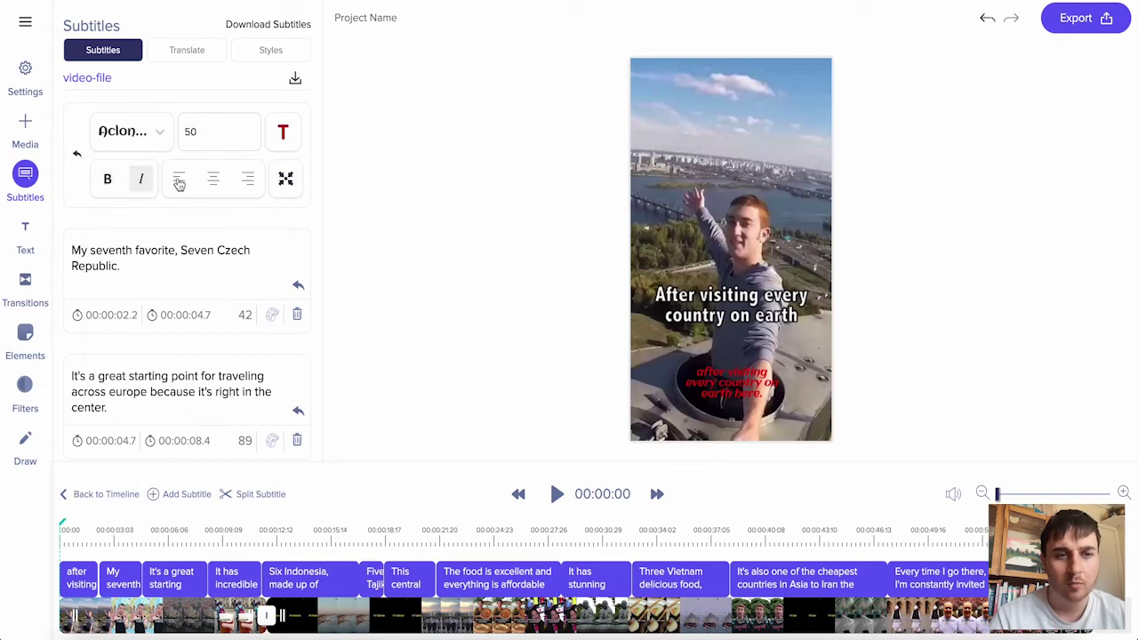
- Try the left and right alignments on the first subtitle, move it to the middle of the frame, and center-align its text
left_click(179, 183)
left_click(213, 183)
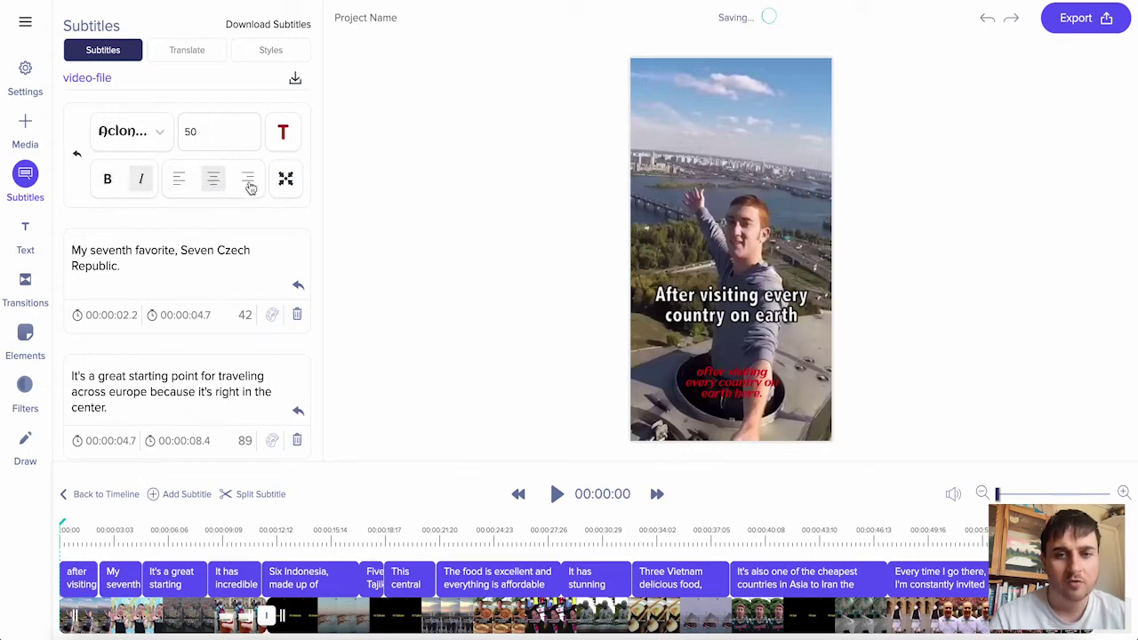
left_click(249, 185)
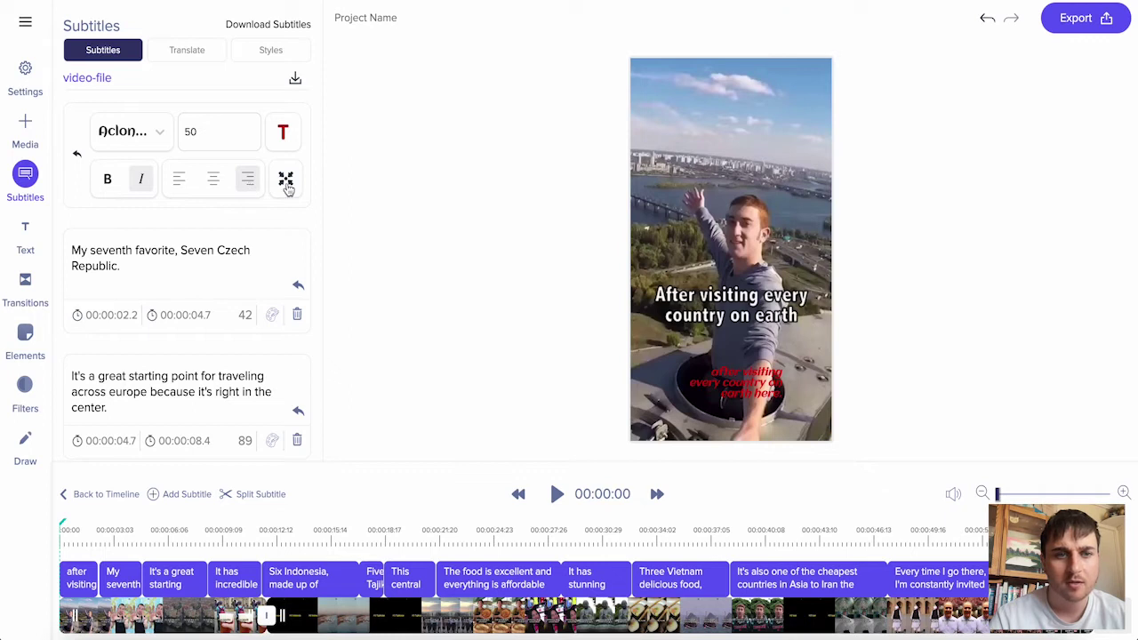
left_click(286, 183)
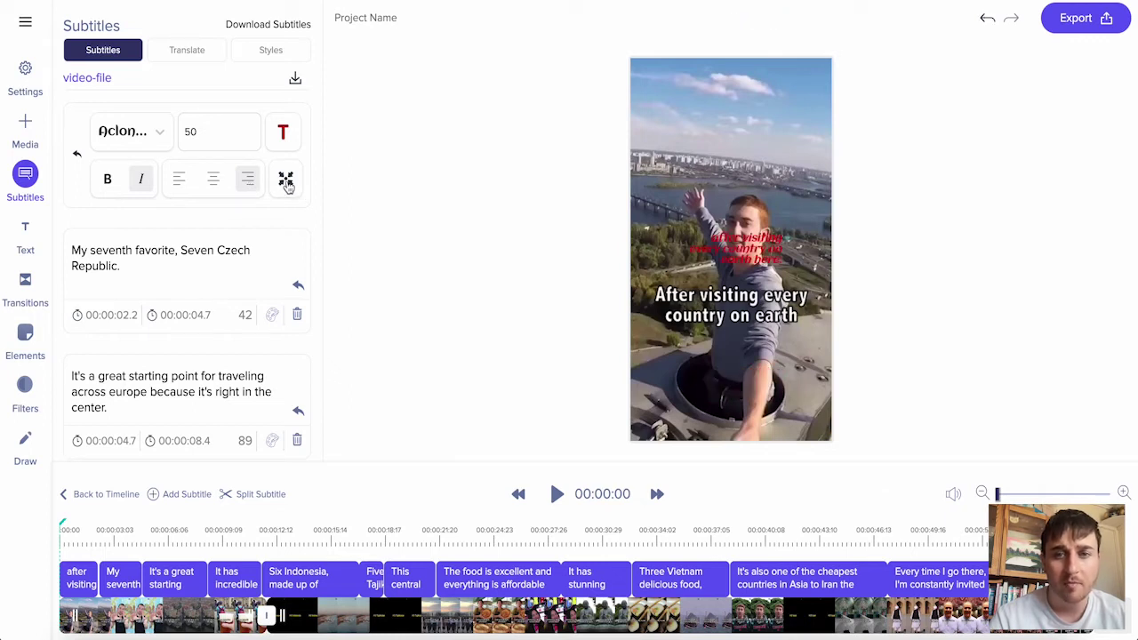
left_click(214, 181)
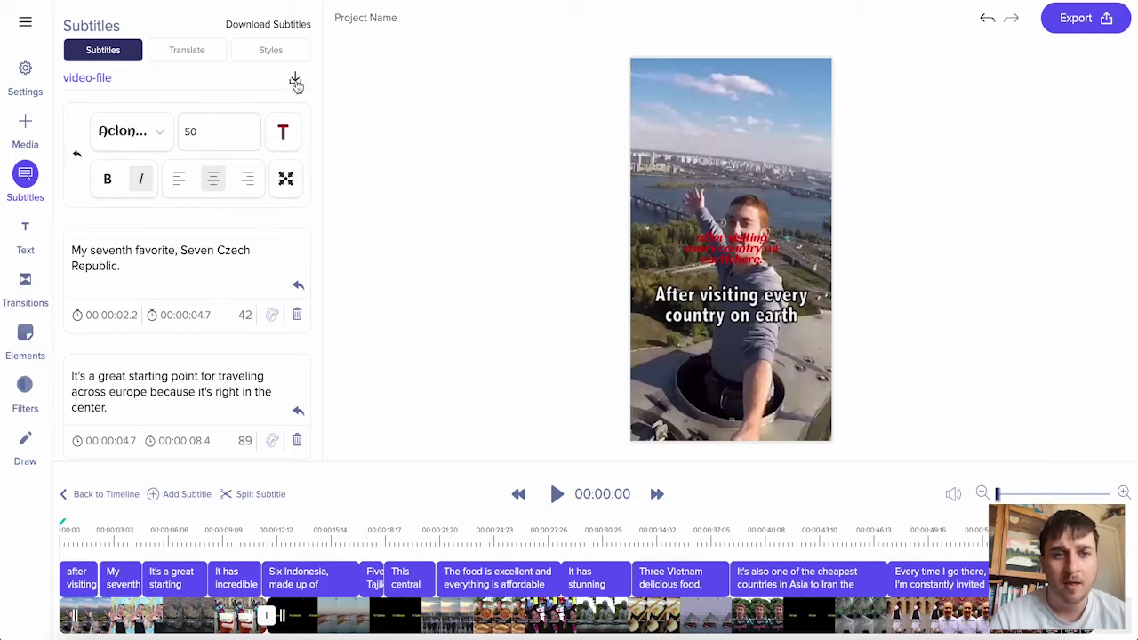
- Download the video's subtitles in TXT format
left_click(296, 81)
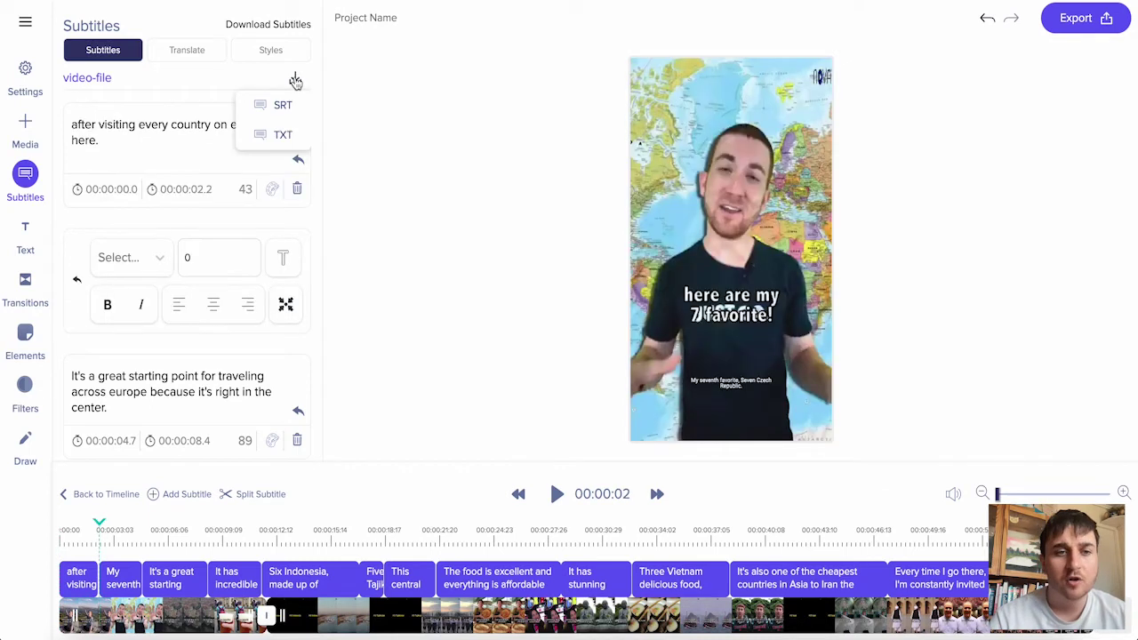
left_click(289, 137)
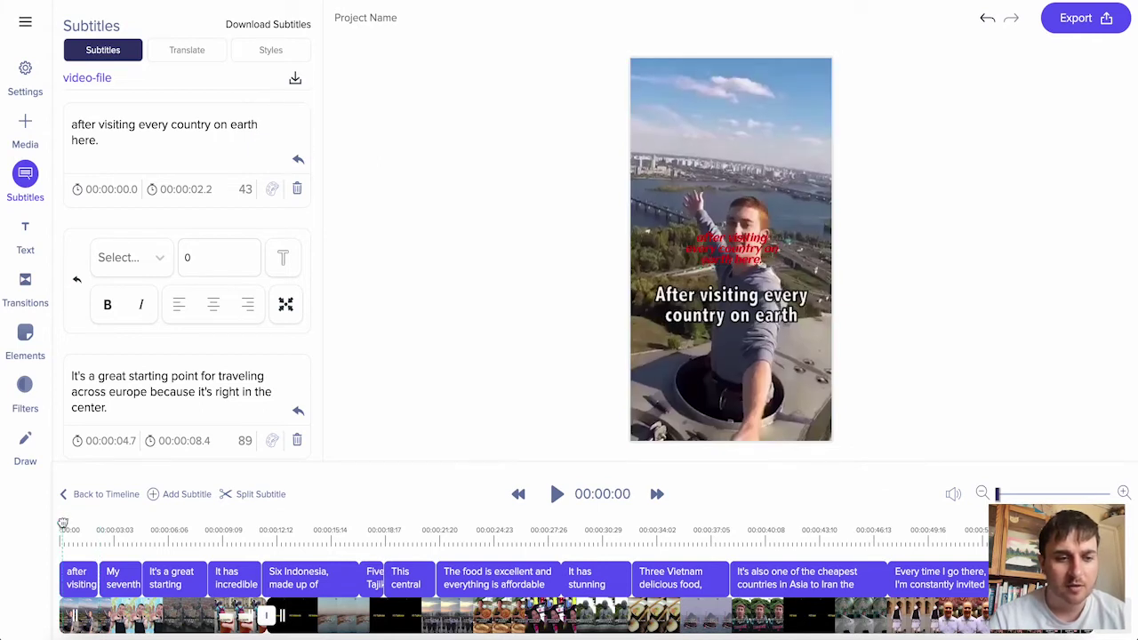
- Split the first subtitle at about 1 second, between "every country" and "on earth here"
left_click_drag(62, 523, 62, 555)
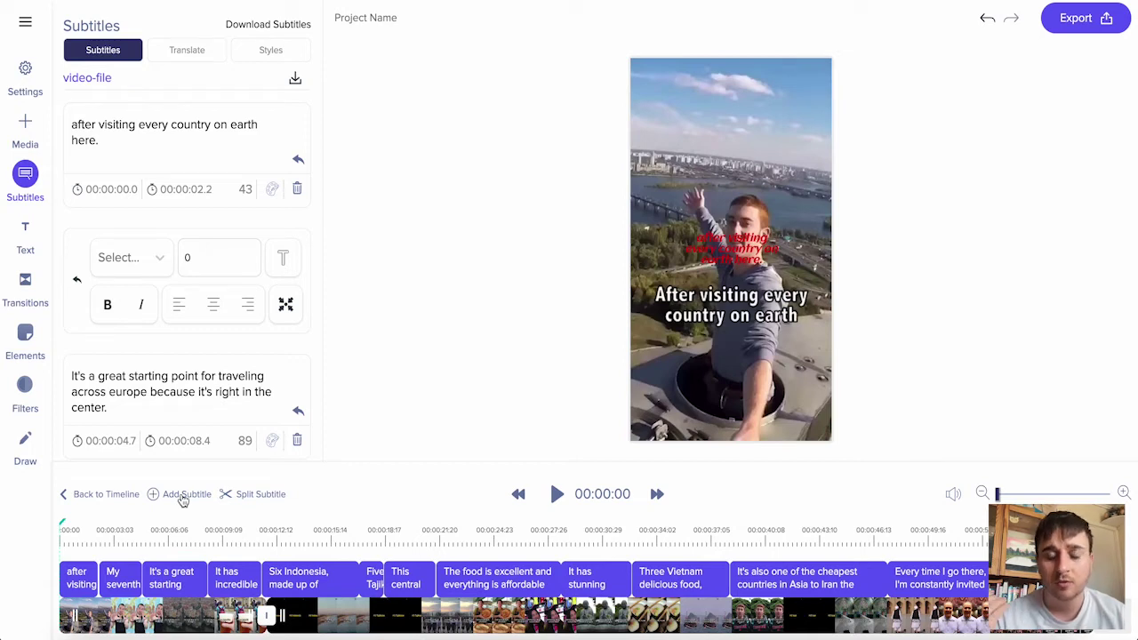
left_click(78, 526)
left_click(260, 497)
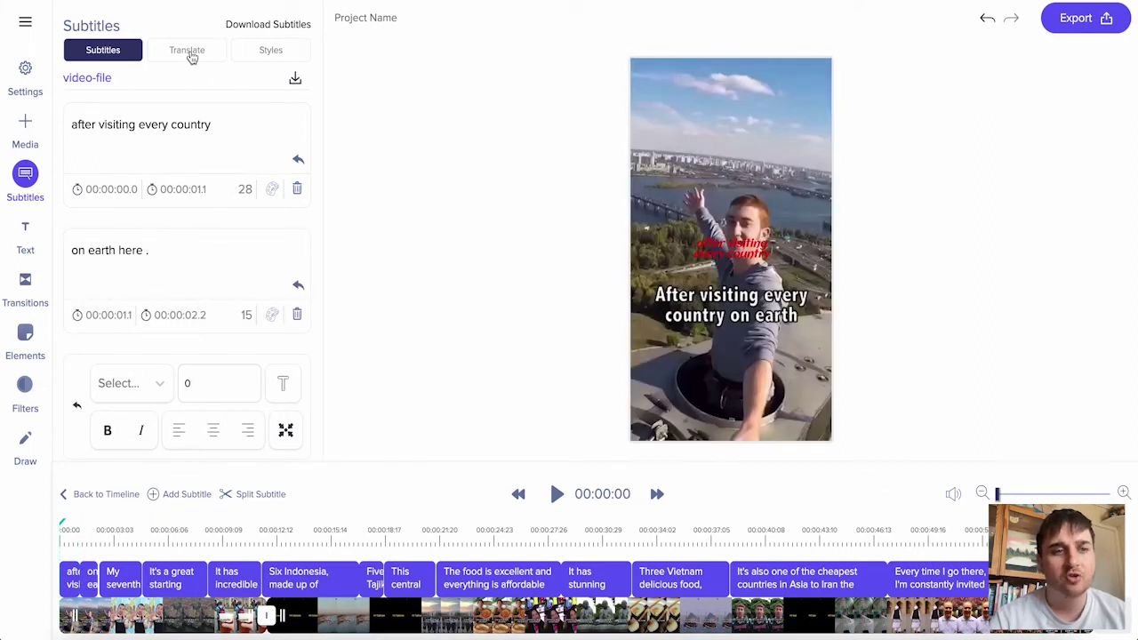
- Translate the English (US) subtitles into Spanish
left_click(191, 56)
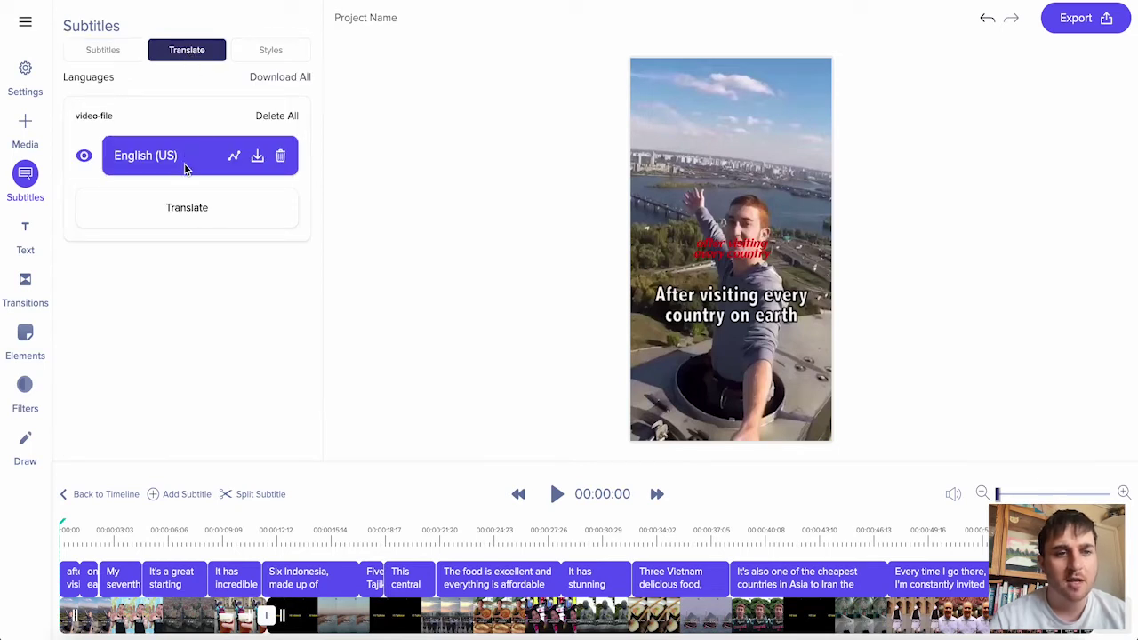
left_click(188, 209)
left_click(192, 238)
scroll(205, 322, "down", 2)
scroll(186, 329, "down", 15)
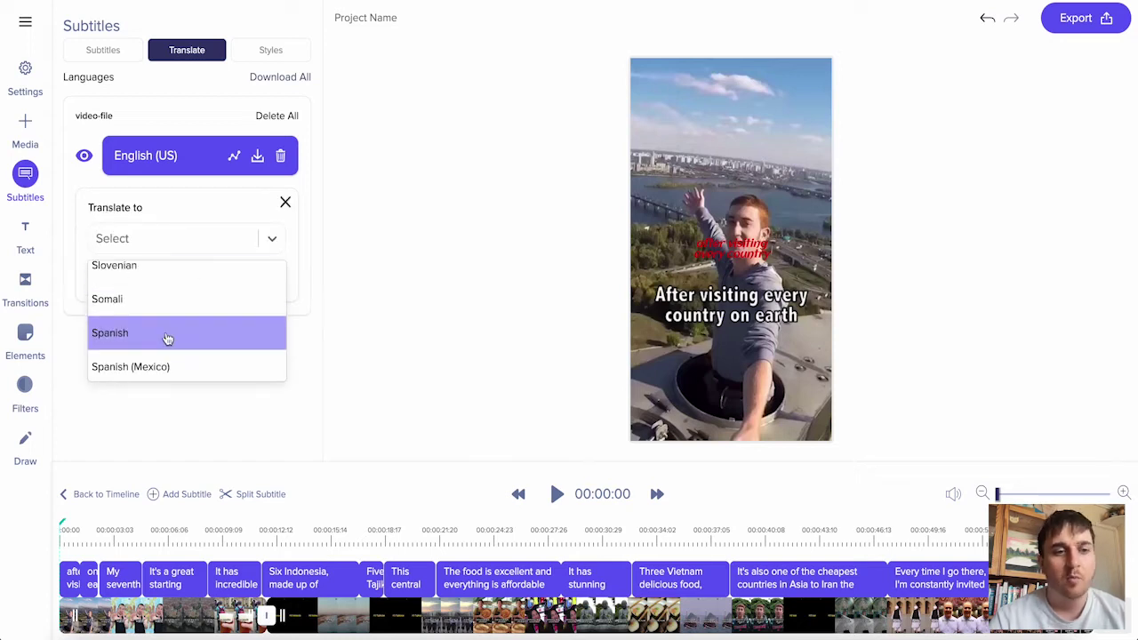
left_click(165, 332)
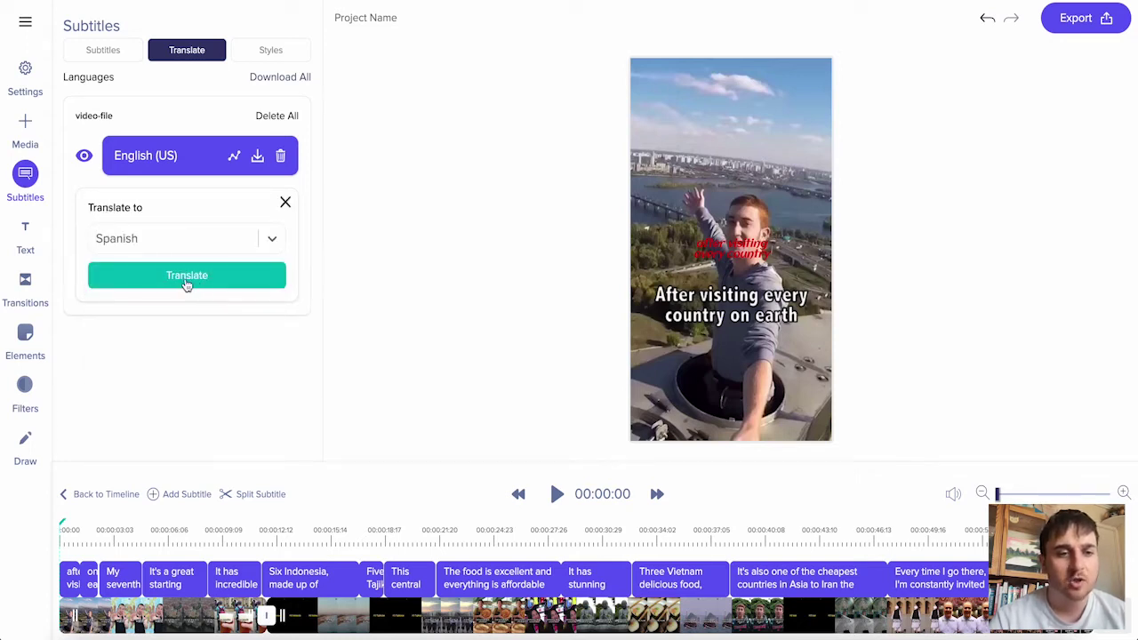
left_click(187, 278)
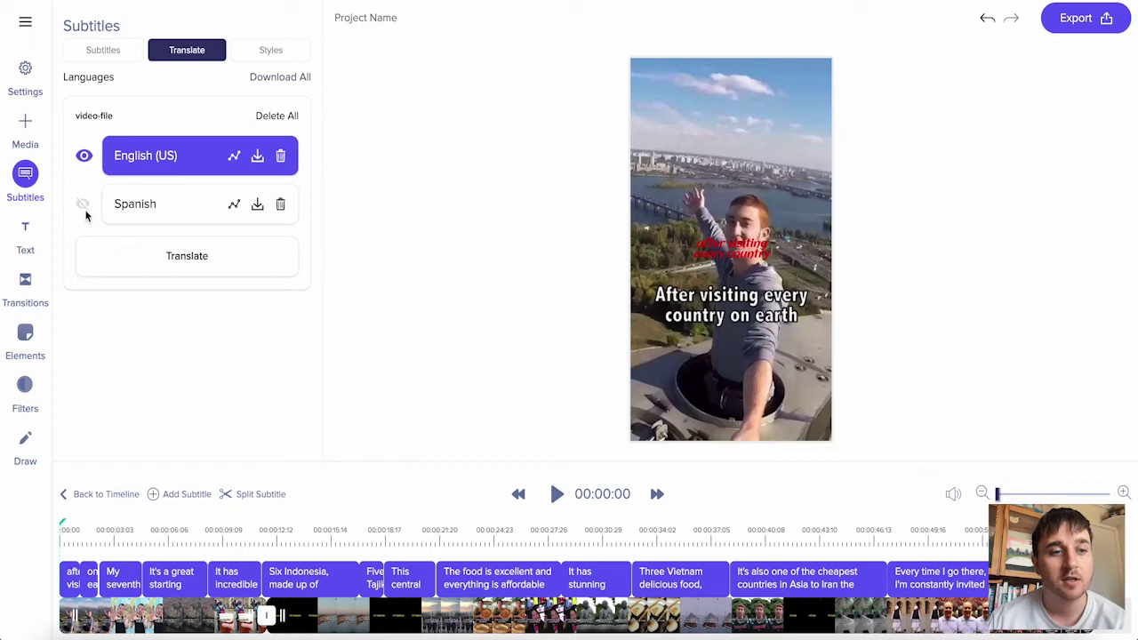
- Show the Spanish subtitles on the video instead of the English ones and check them at about 3 and 9 seconds
left_click(84, 208)
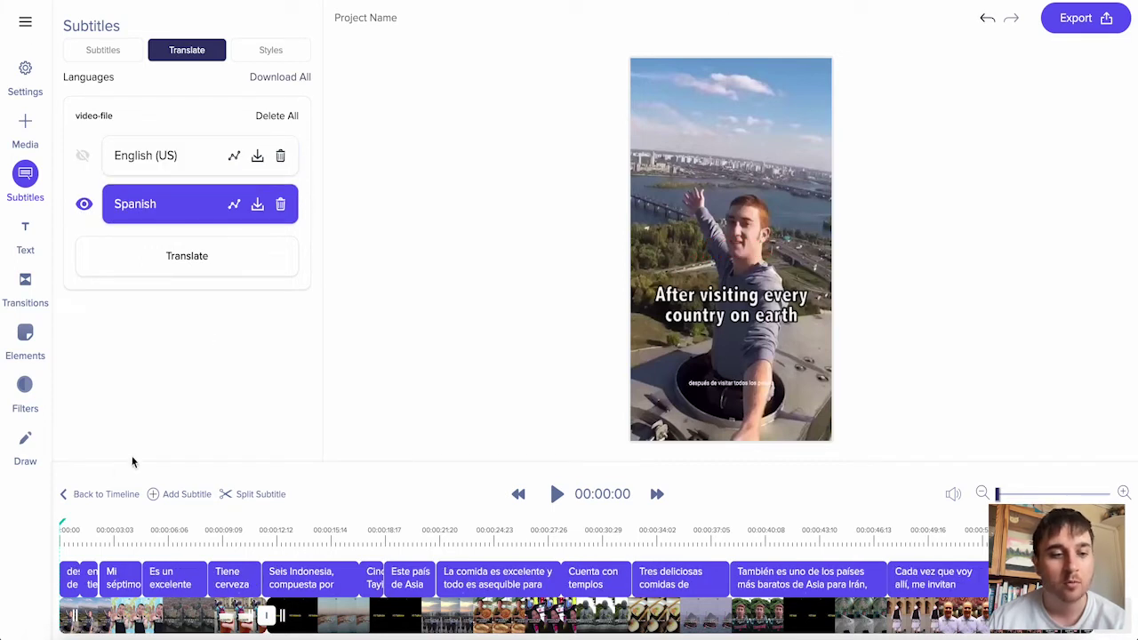
left_click(116, 533)
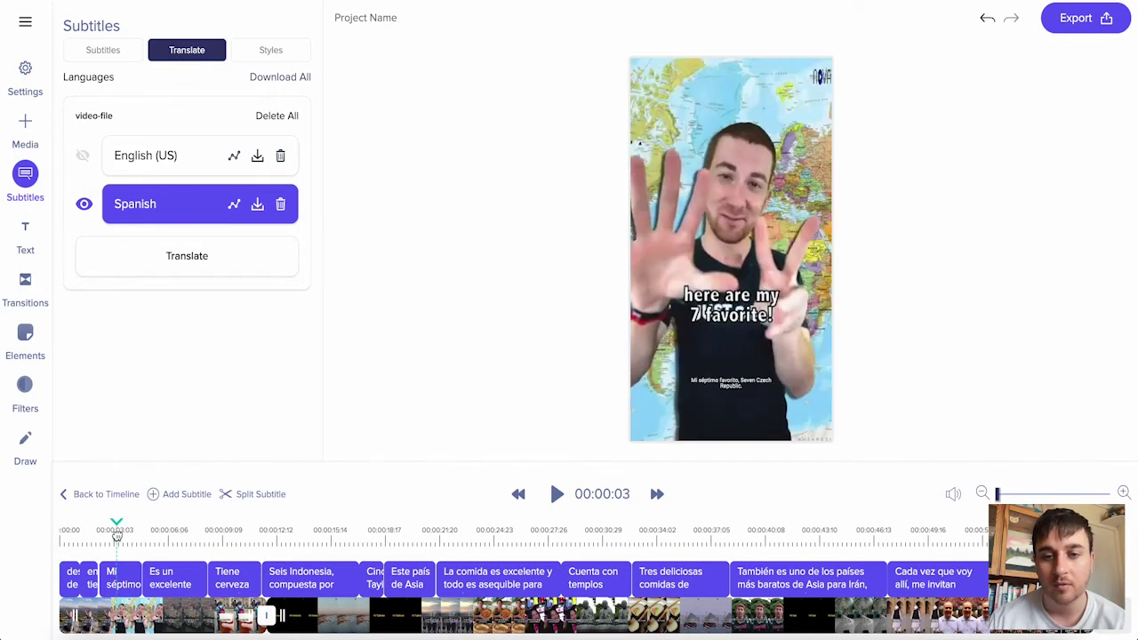
mouse_move(117, 533)
left_mouse_down()
mouse_move(140, 534)
mouse_move(111, 534)
left_mouse_up()
left_click(102, 51)
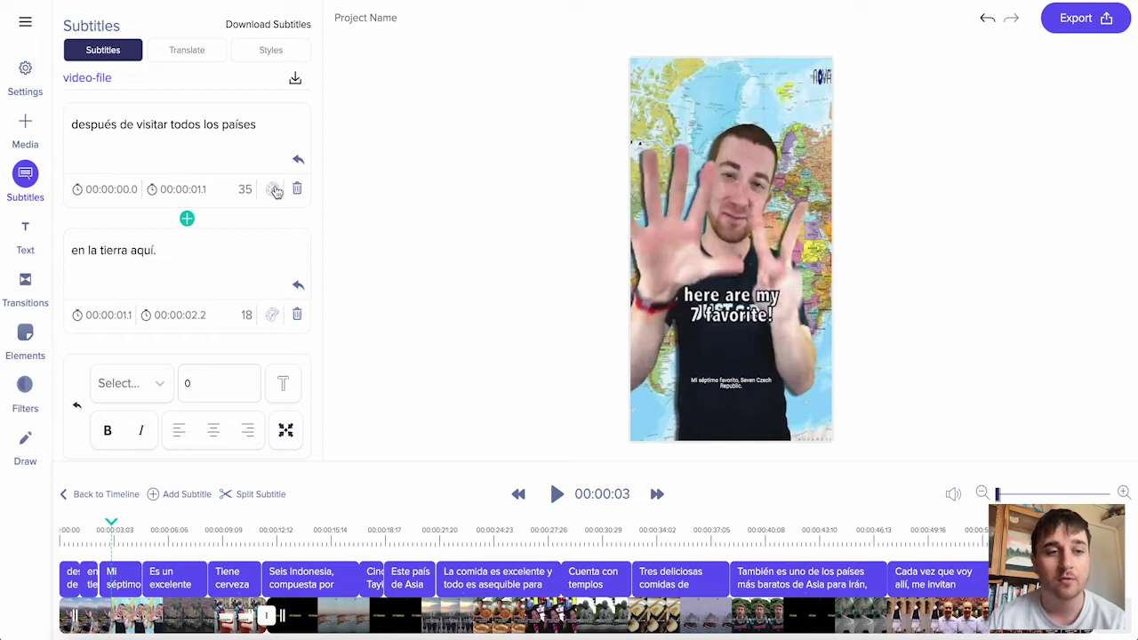
left_click(223, 542)
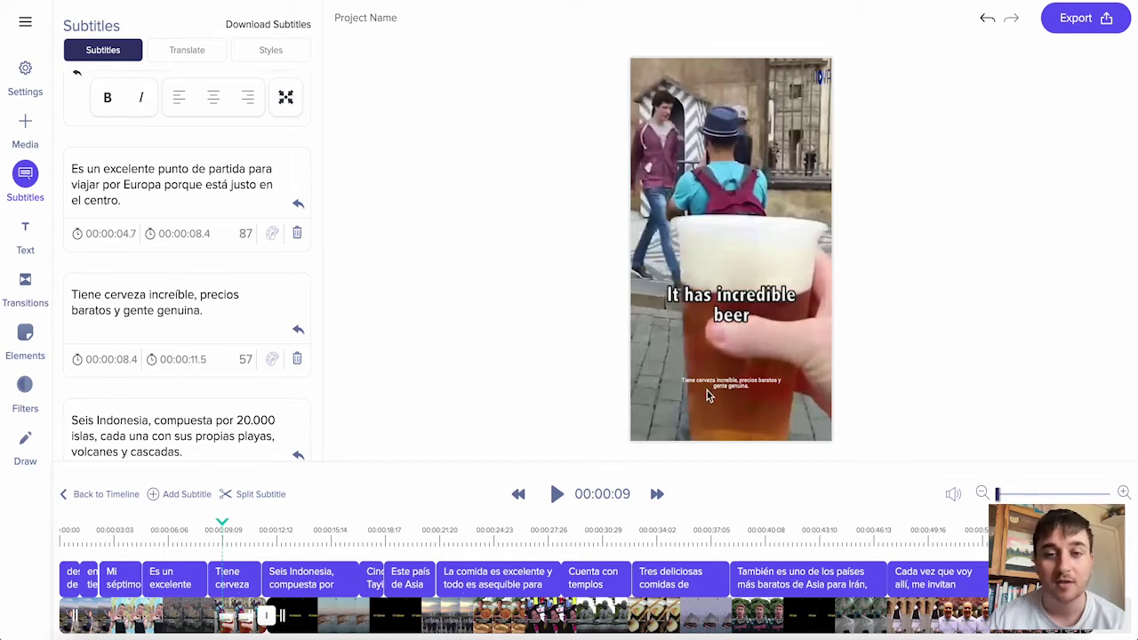
- Set the overall style of the Spanish subtitles to the Aclonica font, size 35, with yellow text
left_click(218, 49)
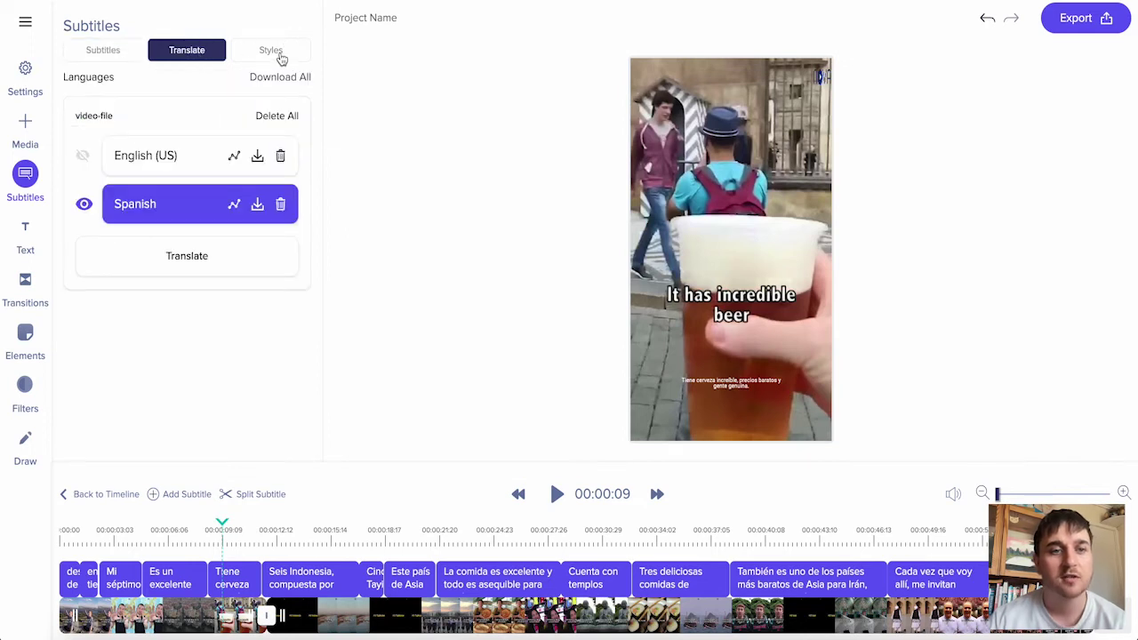
left_click(277, 53)
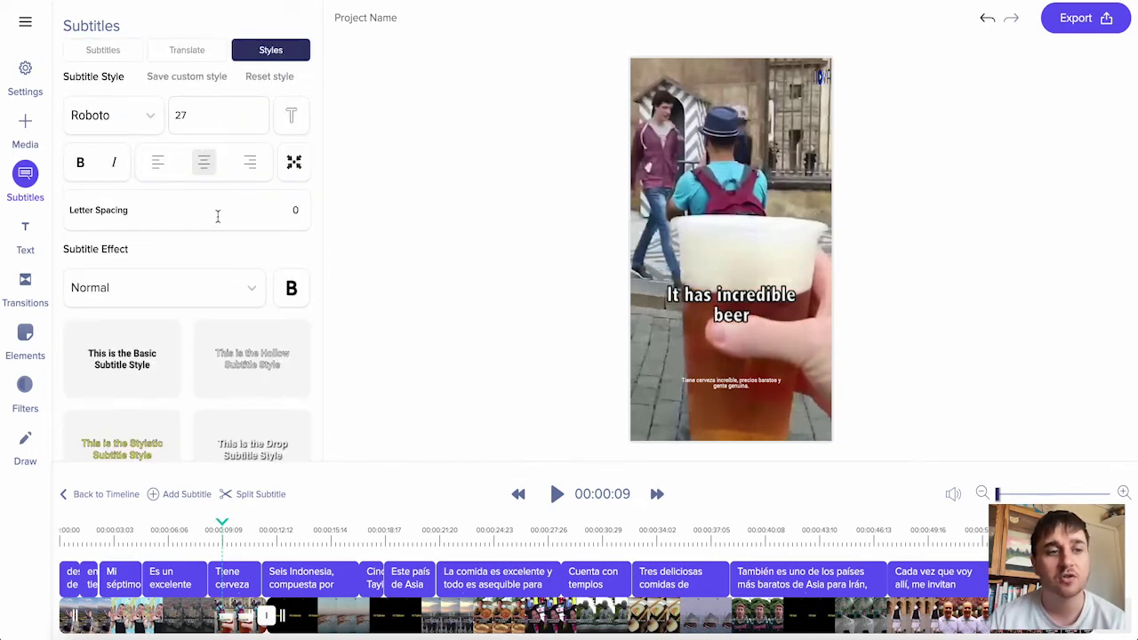
left_click(149, 119)
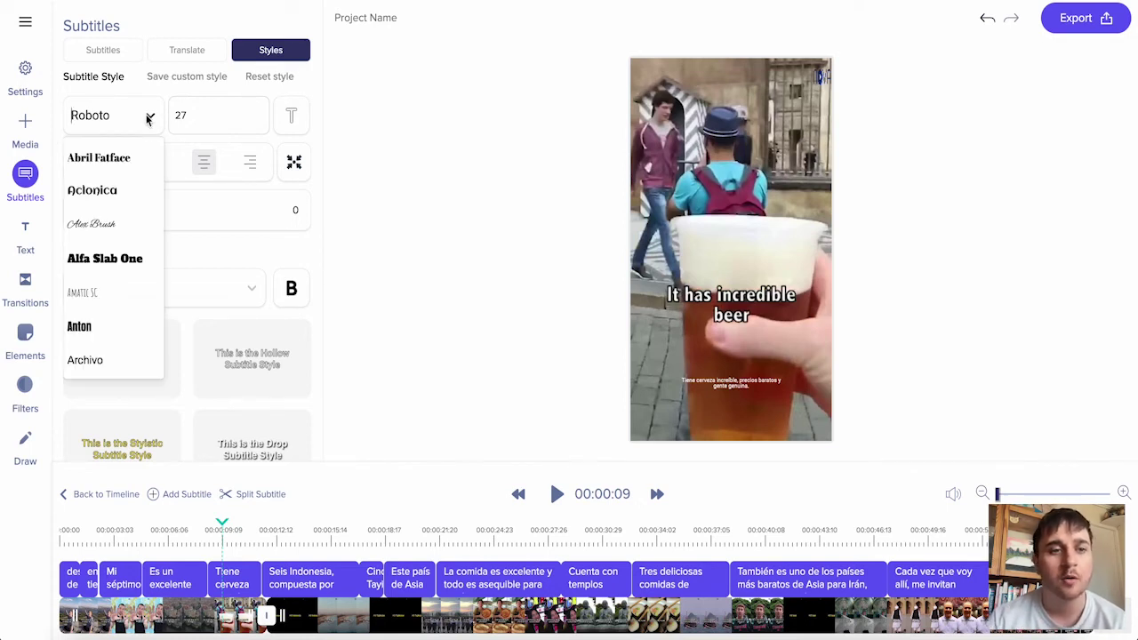
left_click(113, 197)
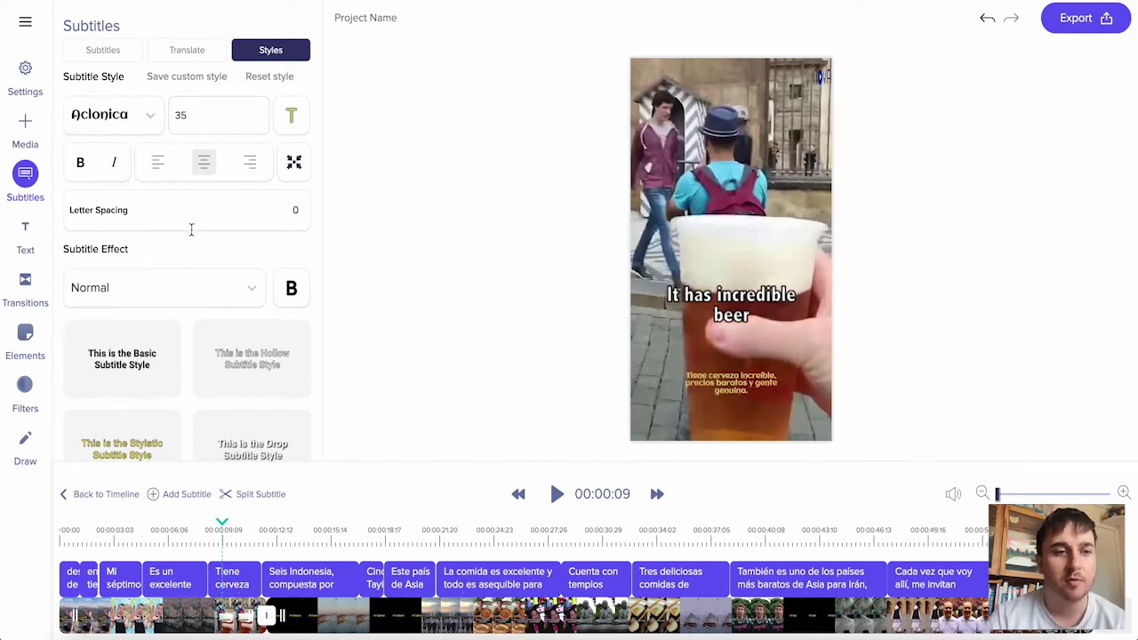
- Try the Outline Only, Outline (Filled) and Drop Shadow effects on the Spanish subtitles
scroll(191, 229, "down", 2)
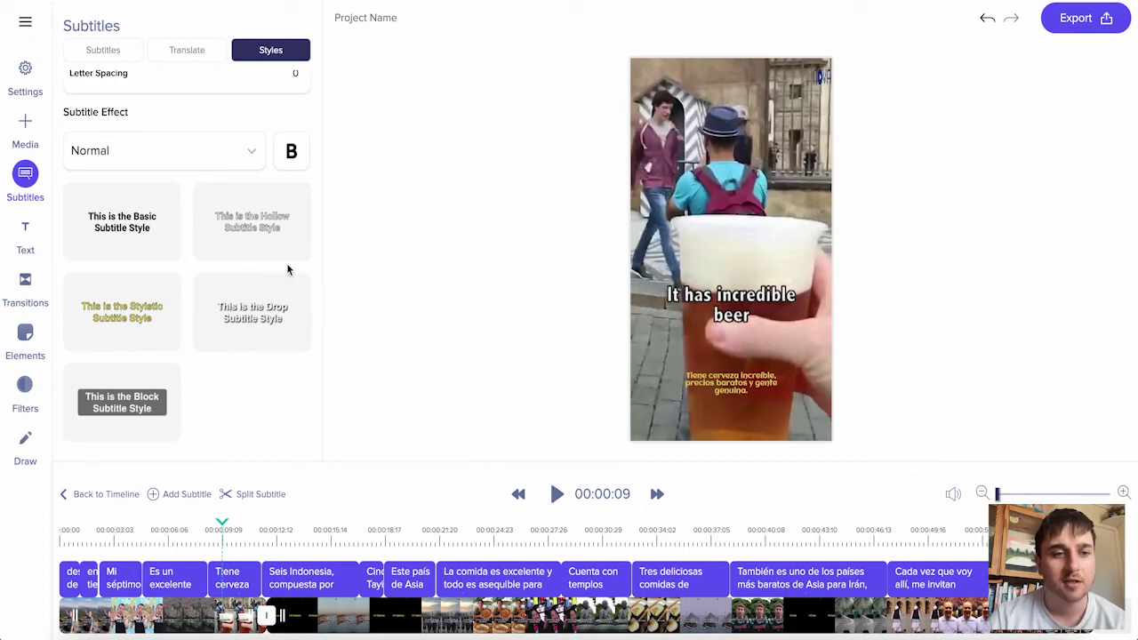
left_click(220, 142)
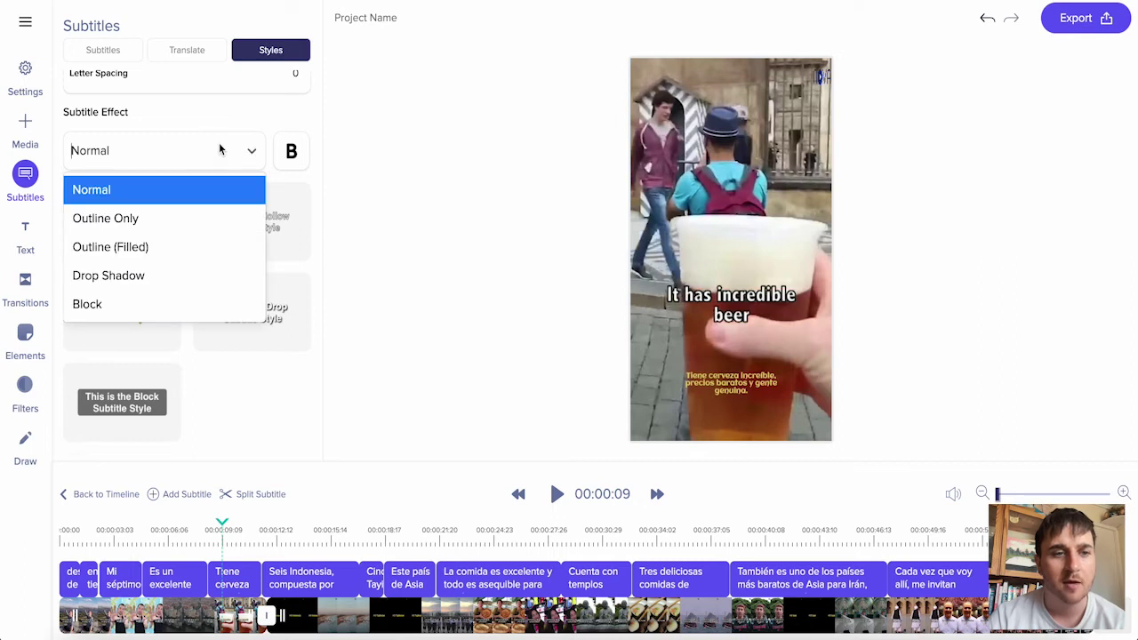
left_click(159, 225)
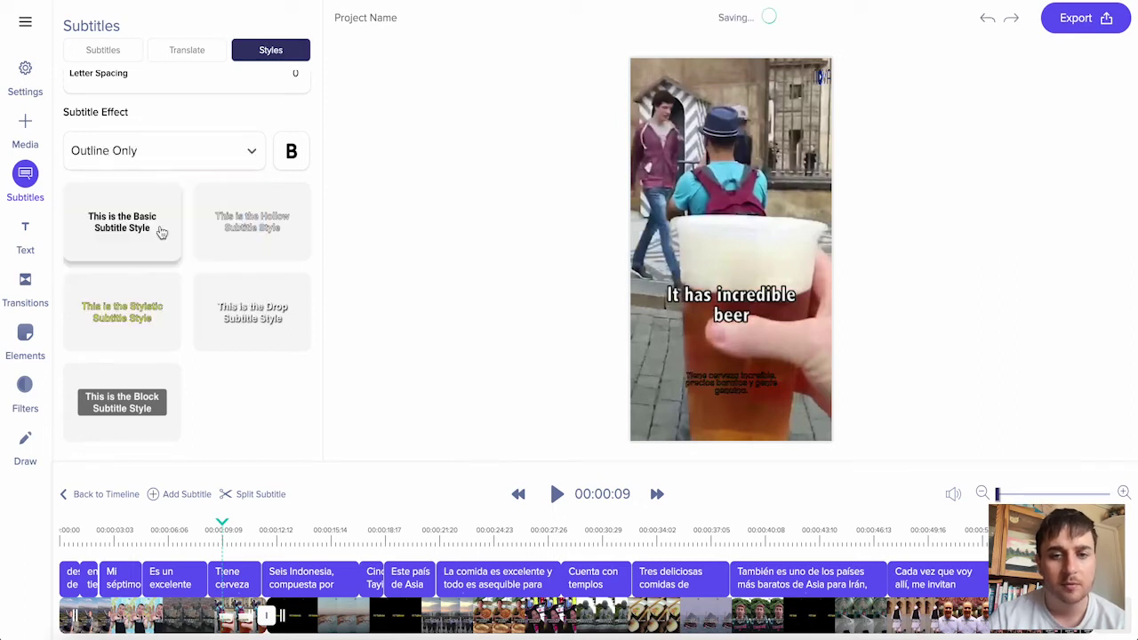
left_click(160, 151)
left_click(161, 248)
left_click(175, 284)
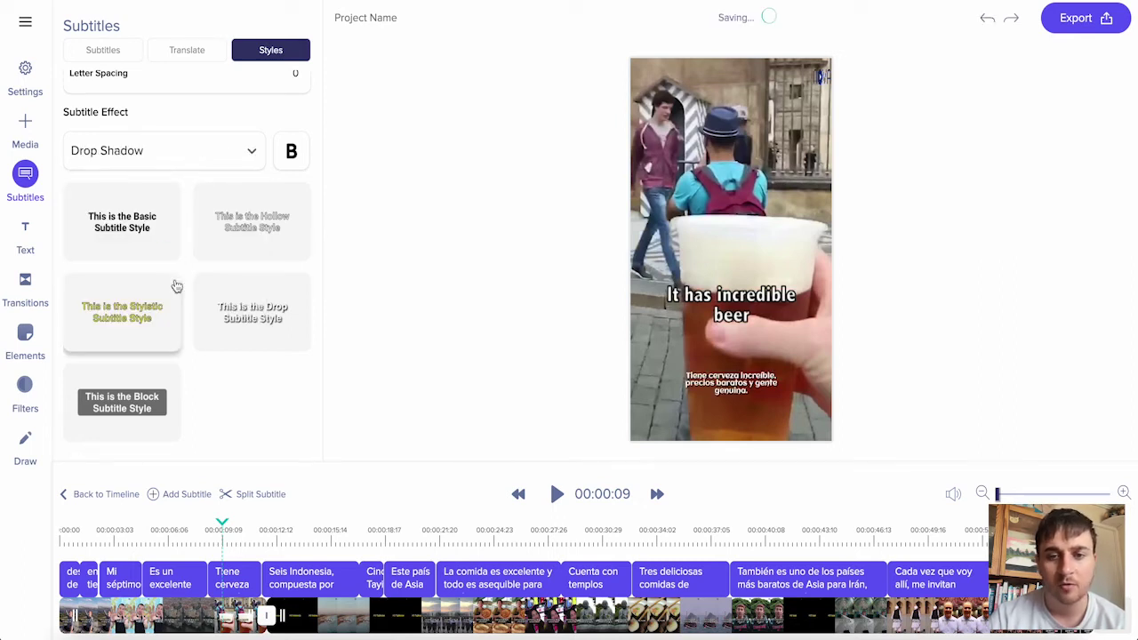
- Try the Block effect, apply the Drop subtitle style preset to the subtitles, and preview them along the timeline
left_click(236, 143)
left_click(183, 309)
left_click(272, 308)
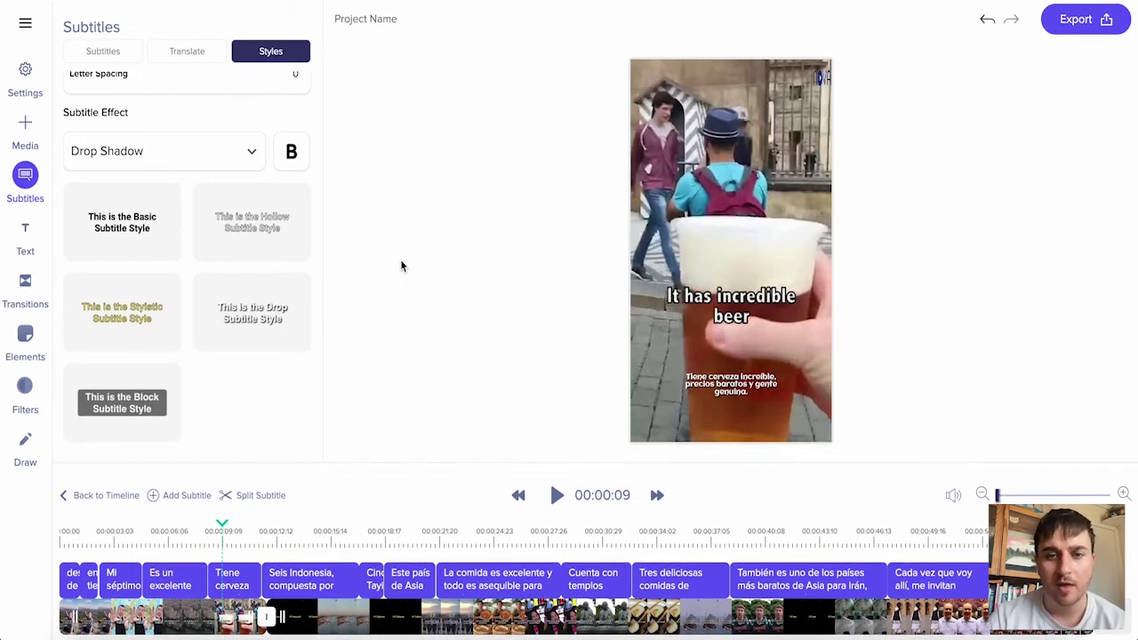
left_click(234, 539)
left_click_drag(243, 541, 584, 564)
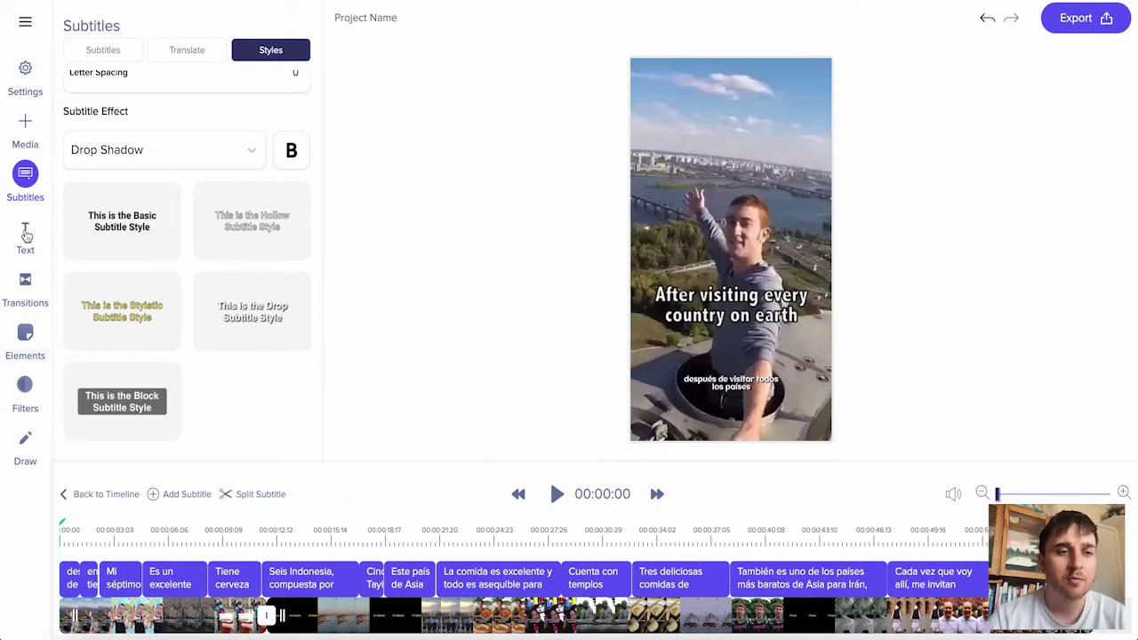
- Add a headline title at the start of the video, replace its wording with "Text", and make it yellow and italic
left_click(25, 233)
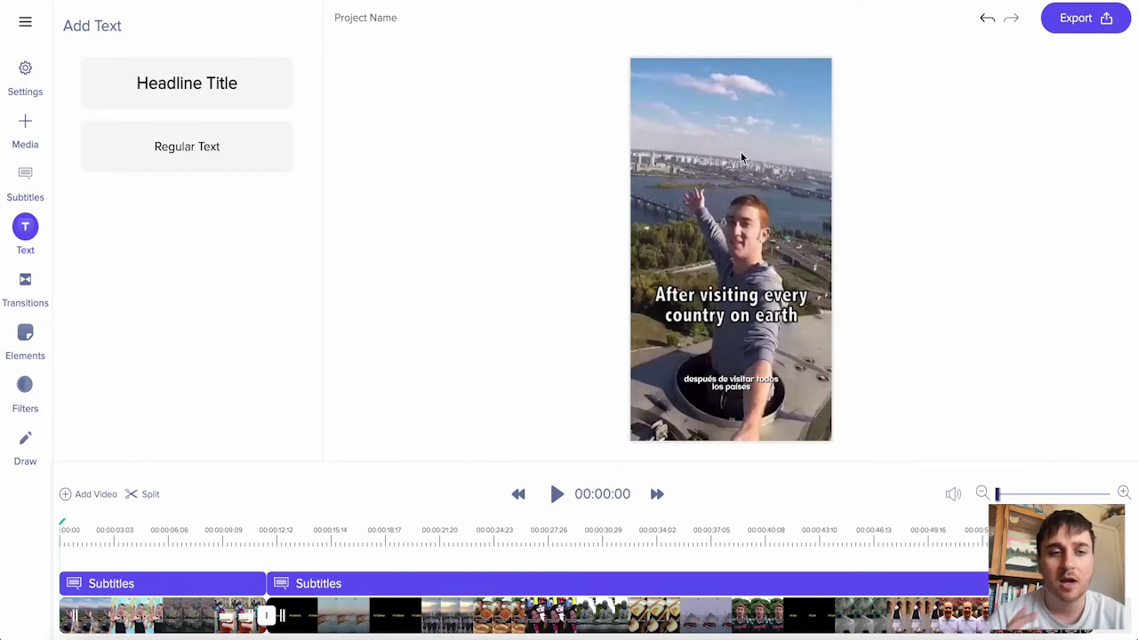
left_click(198, 84)
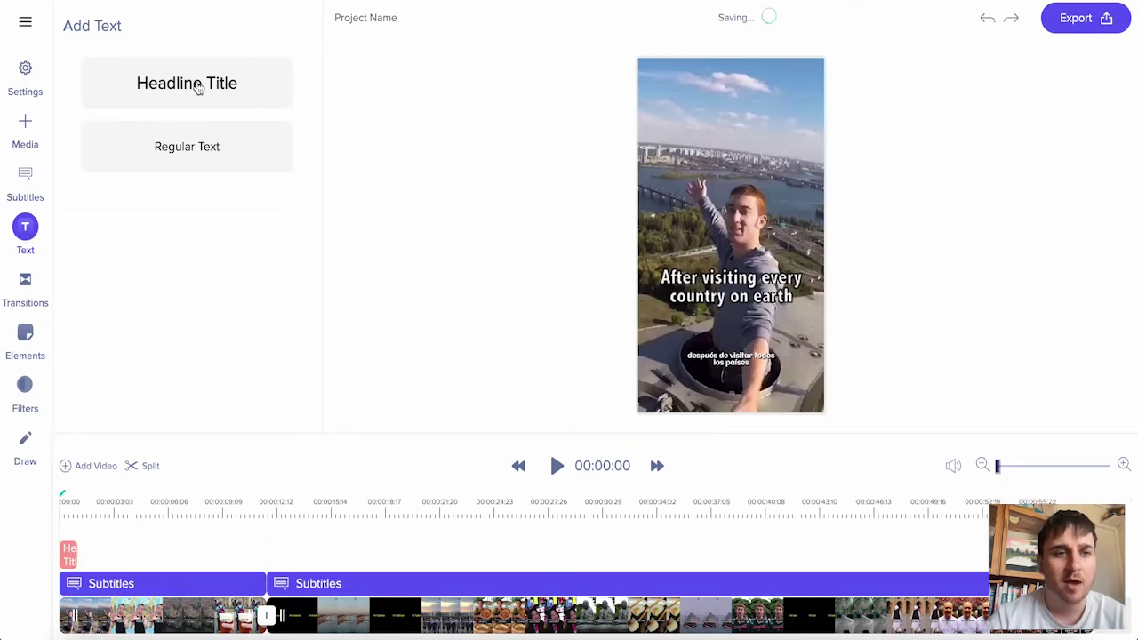
left_click(70, 547)
left_click(156, 95)
key("BackSpace")
key("BackSpace")
key("BackSpace")
key("BackSpace")
key("BackSpace")
key("BackSpace")
key("BackSpace")
key("BackSpace")
key("BackSpace")
key("BackSpace")
key("BackSpace")
key("BackSpace")
type("Text")
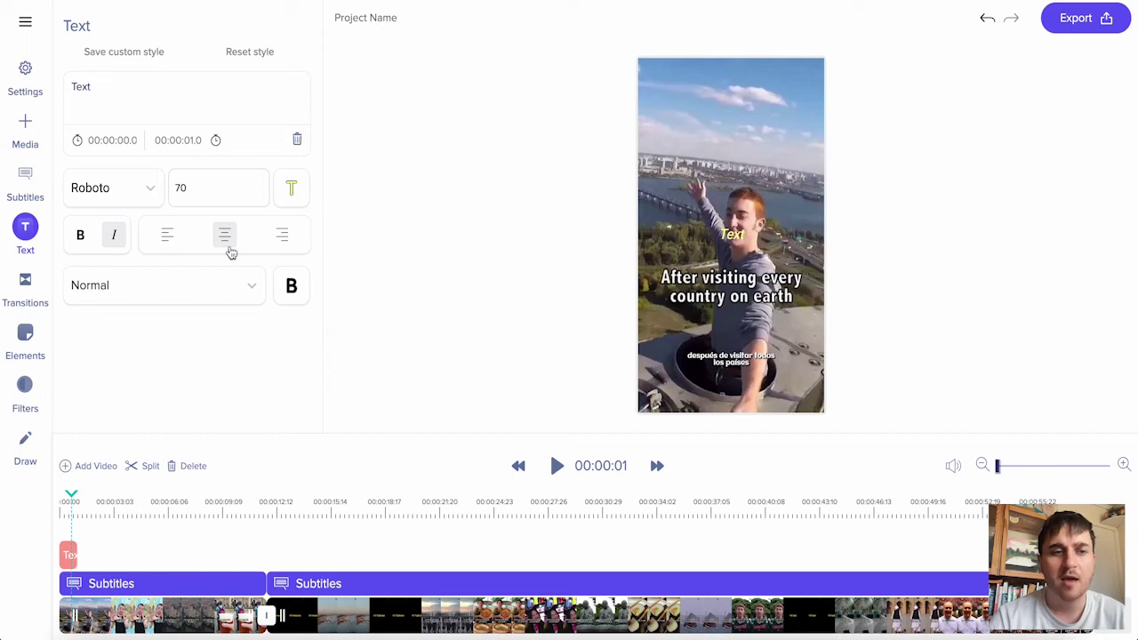
- Try right and left alignment on the headline text and return it to centered
left_click(282, 237)
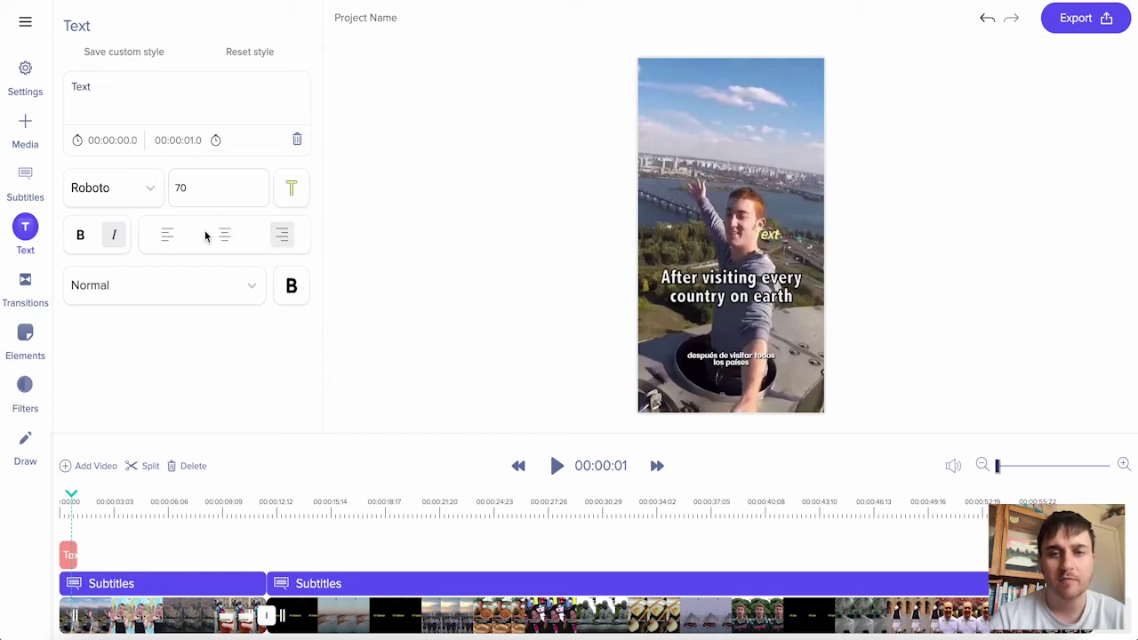
left_click(162, 240)
left_click(216, 240)
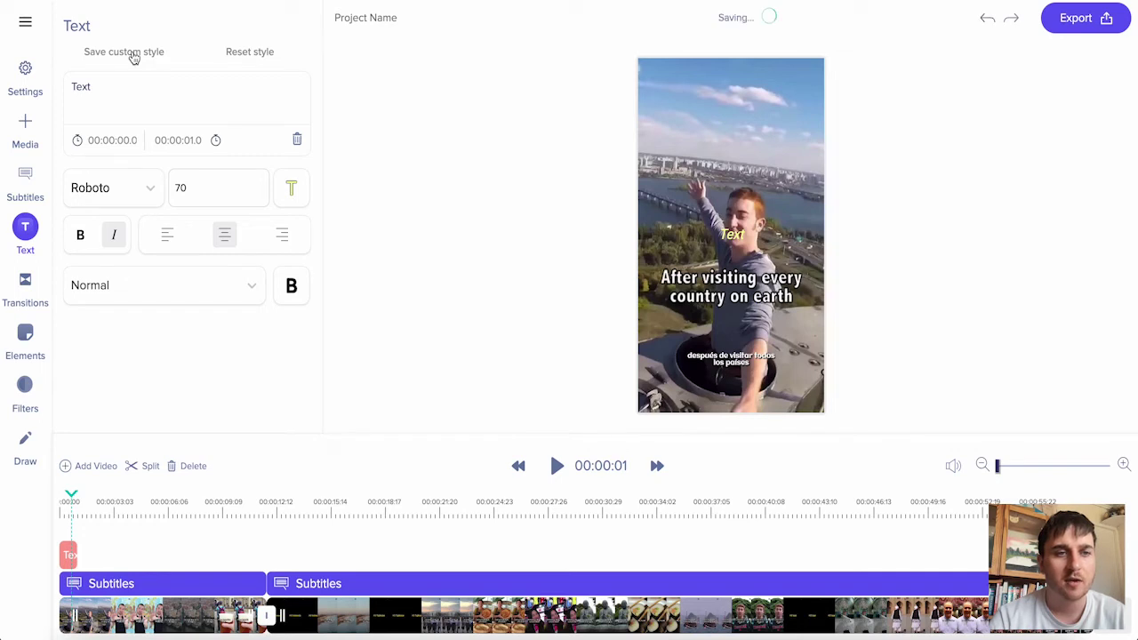
- Browse the available video transitions with the playhead at 8 seconds
left_click(26, 283)
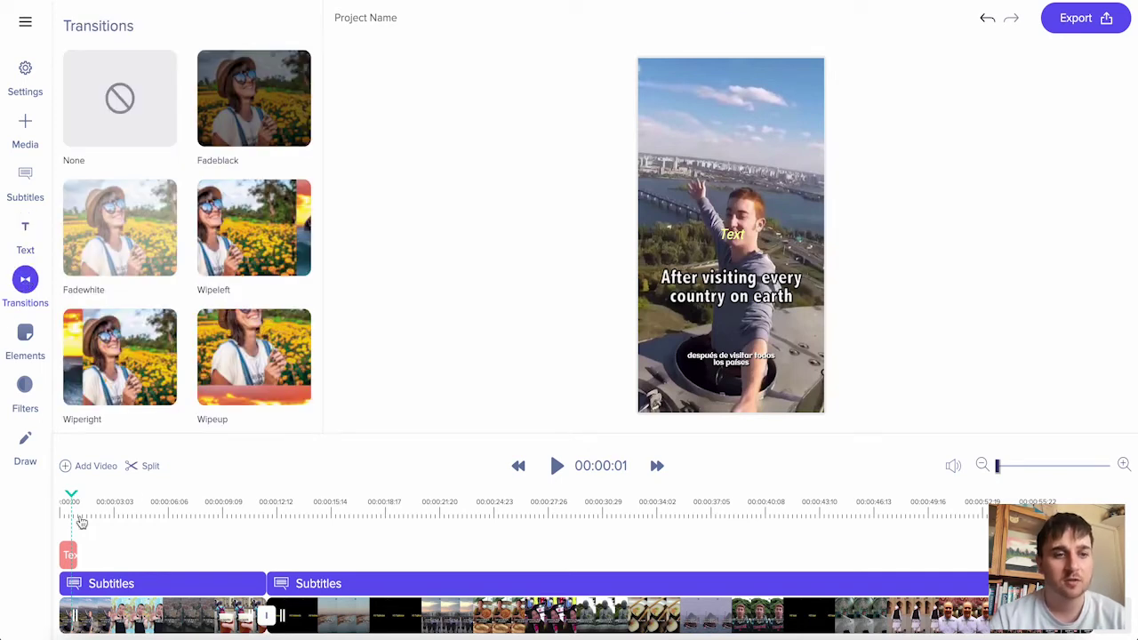
left_click(196, 507)
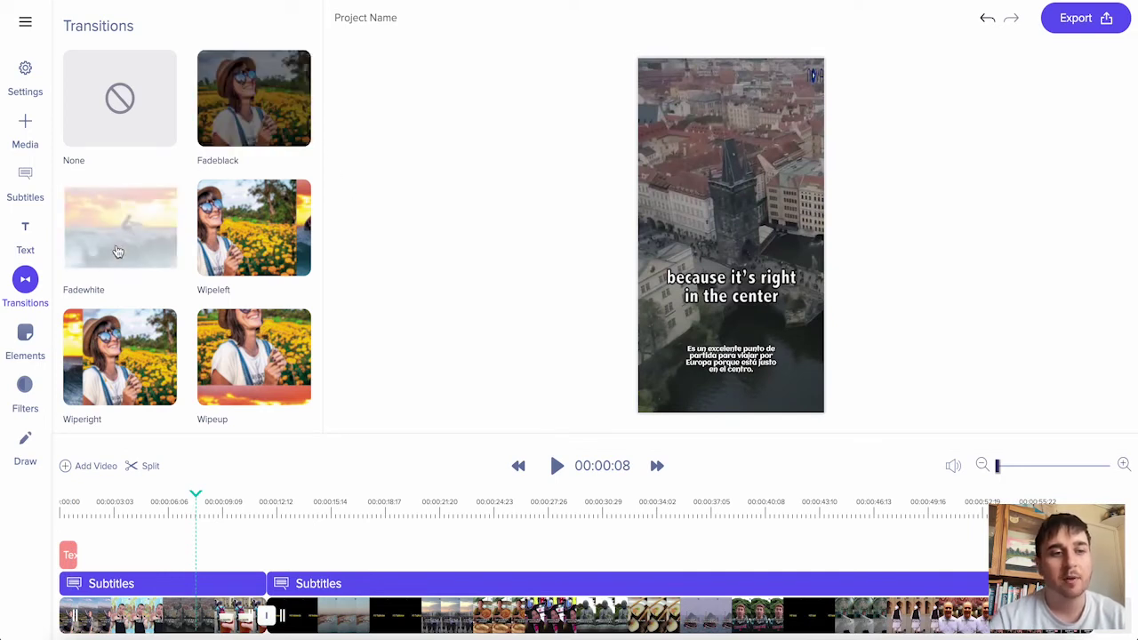
scroll(229, 253, "down", 2)
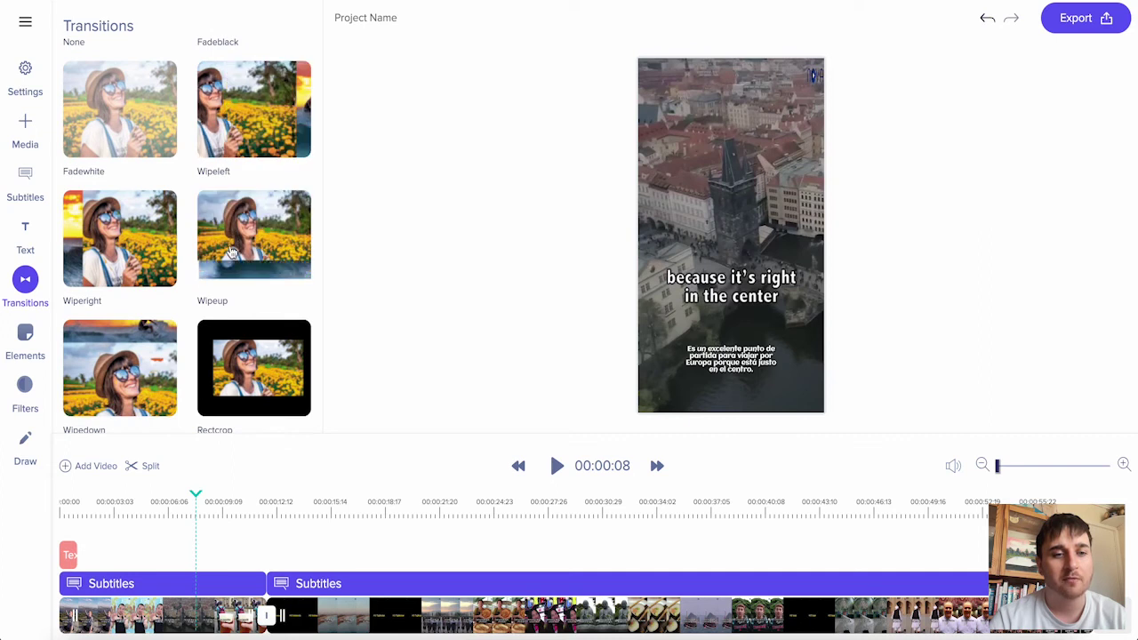
scroll(109, 246, "down", 3)
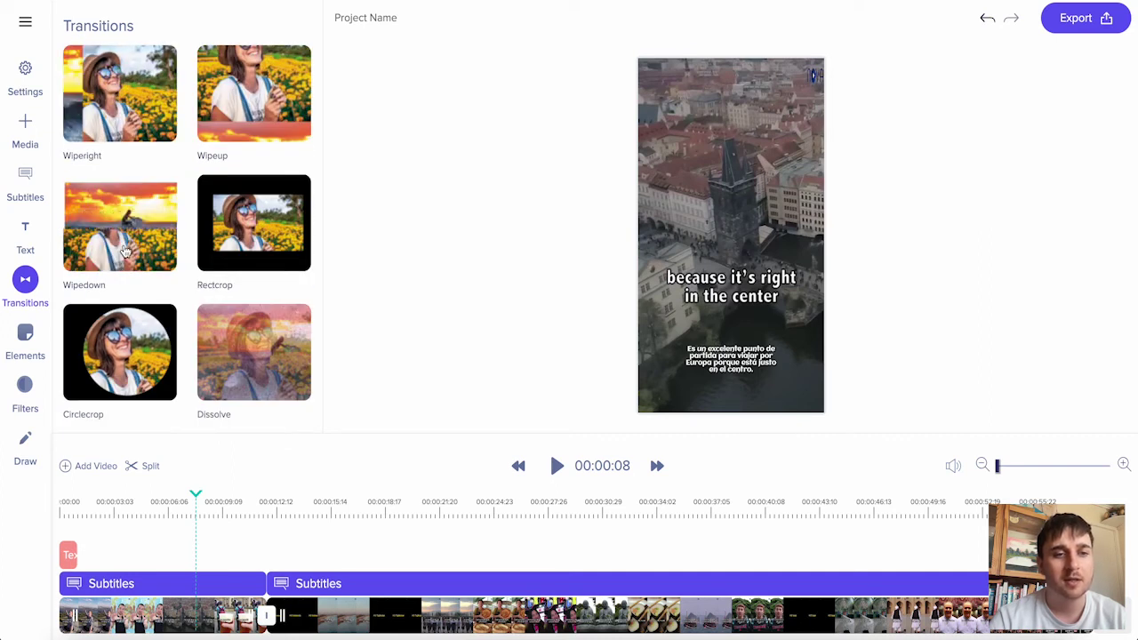
- Apply the Fadegrays transition to the cut near 6 seconds and the Pixelize transition to the cut near 12 seconds
scroll(124, 252, "down", 3)
left_click_drag(200, 521, 266, 534)
left_click(254, 342)
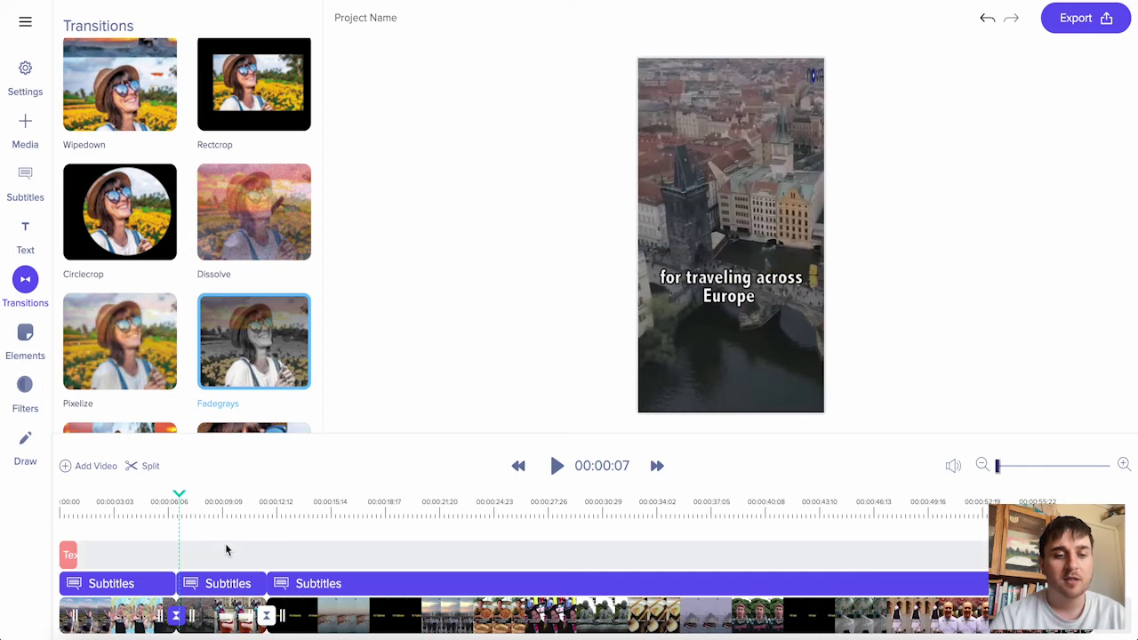
left_click(120, 342)
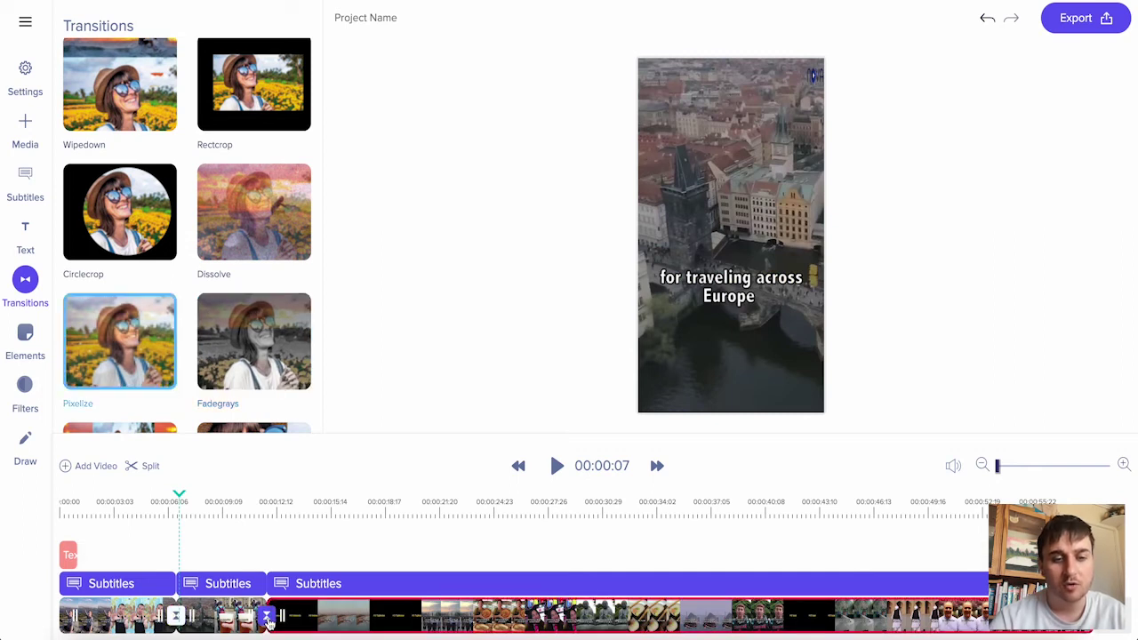
- Preview the transitions at both cuts by scrubbing through the video, and return the playhead to 7 seconds
left_click(178, 615)
mouse_move(139, 518)
left_mouse_down()
mouse_move(84, 514)
mouse_move(186, 525)
mouse_move(155, 524)
left_mouse_up()
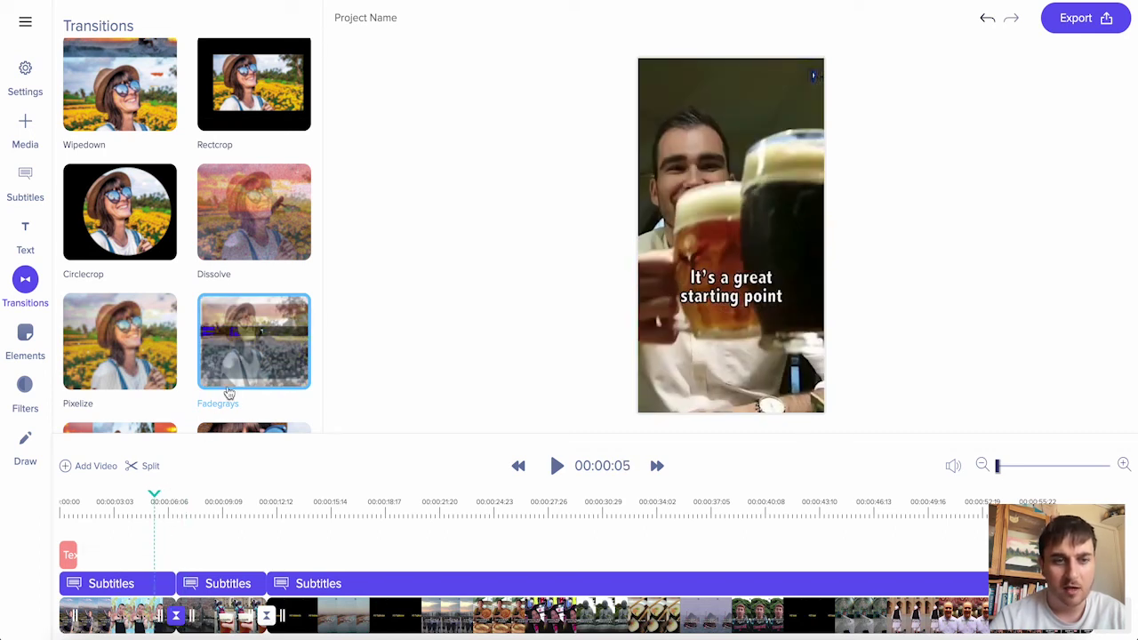
left_click_drag(153, 496, 269, 518)
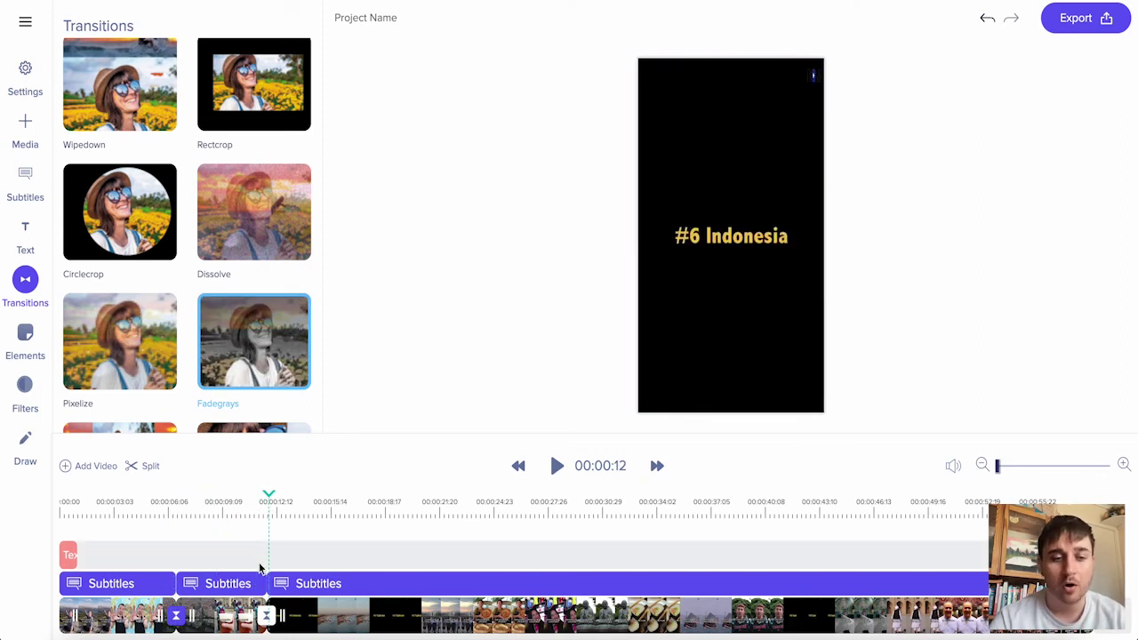
left_click_drag(271, 498, 189, 524)
- Add the Google Play brand logo at 7 seconds and place it in the upper-left corner of the video frame
left_click(32, 305)
left_click(25, 336)
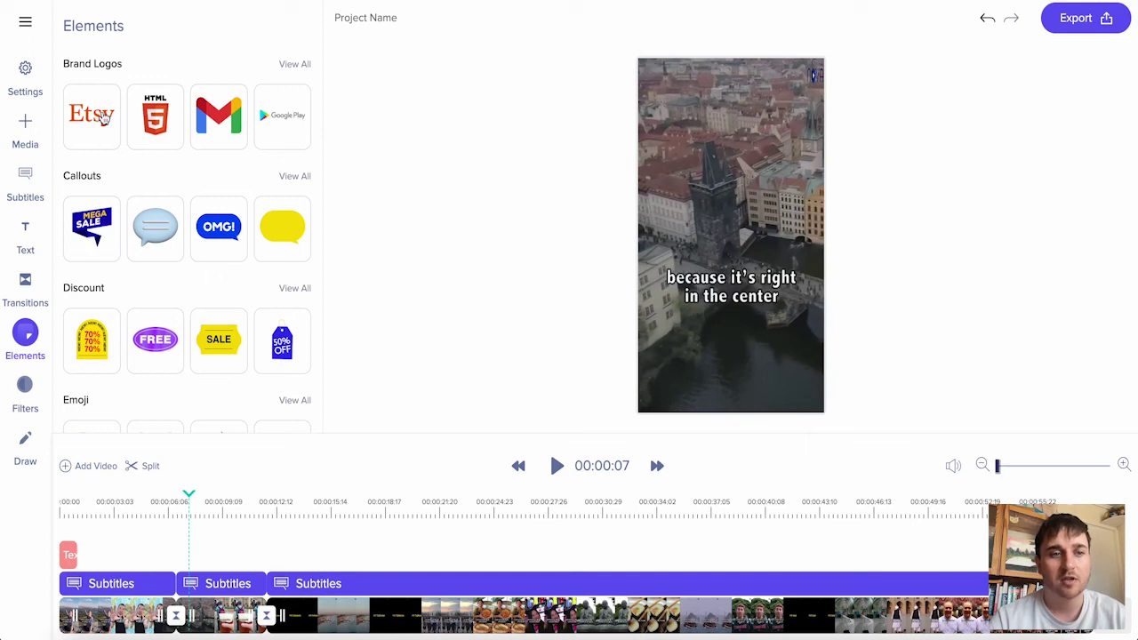
left_click(282, 122)
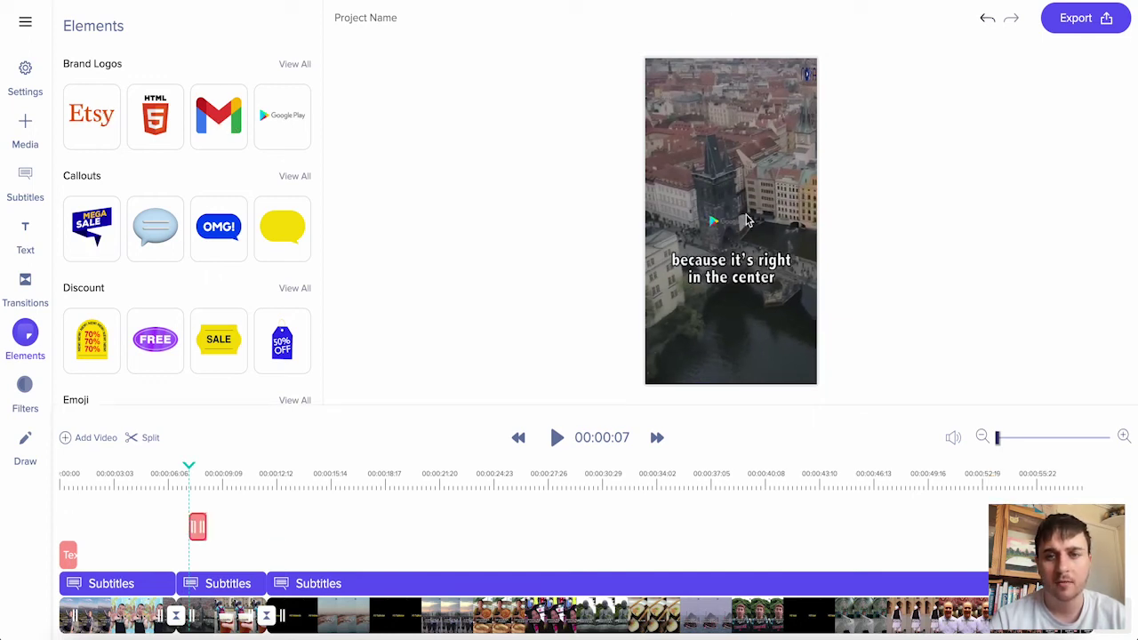
left_click_drag(727, 233, 685, 96)
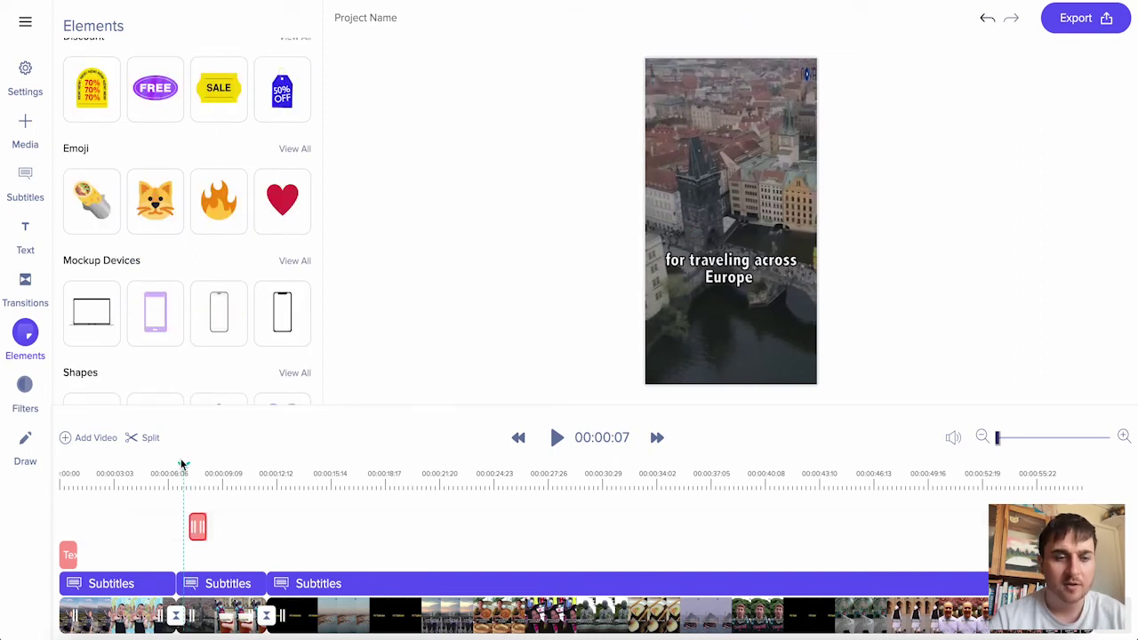
- Extend the brand logo clip in both directions so it spans the whole video
left_click(195, 471)
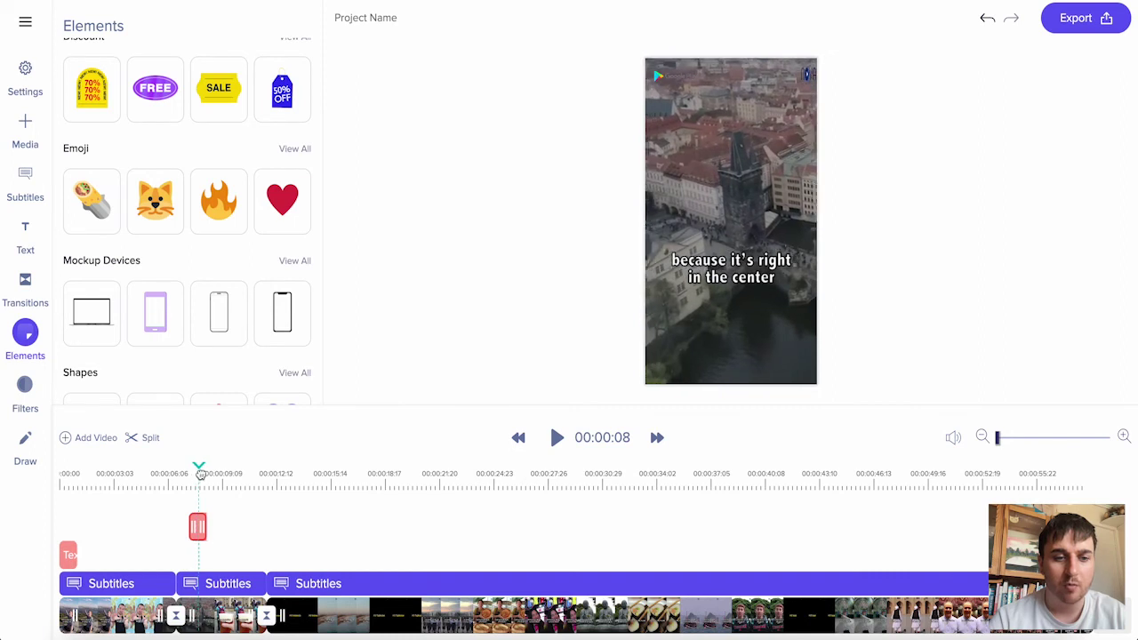
left_click_drag(191, 527, 23, 531)
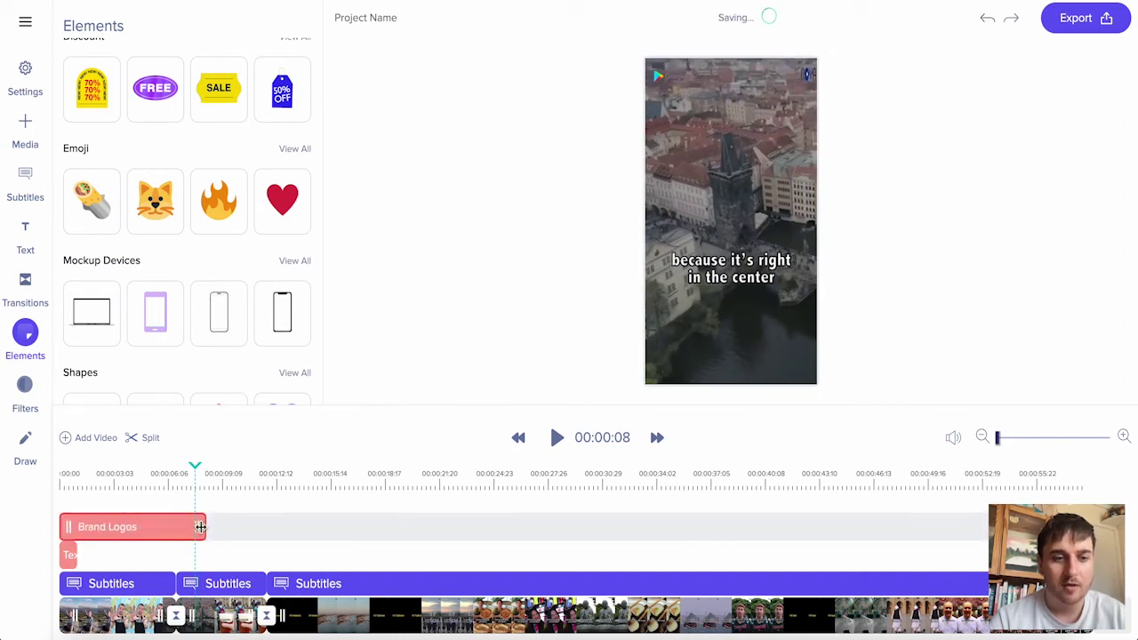
left_click_drag(204, 528, 987, 527)
- Add the OMG! callout at 15 seconds and scrub the playhead across it to preview it
scroll(266, 266, "up", 3)
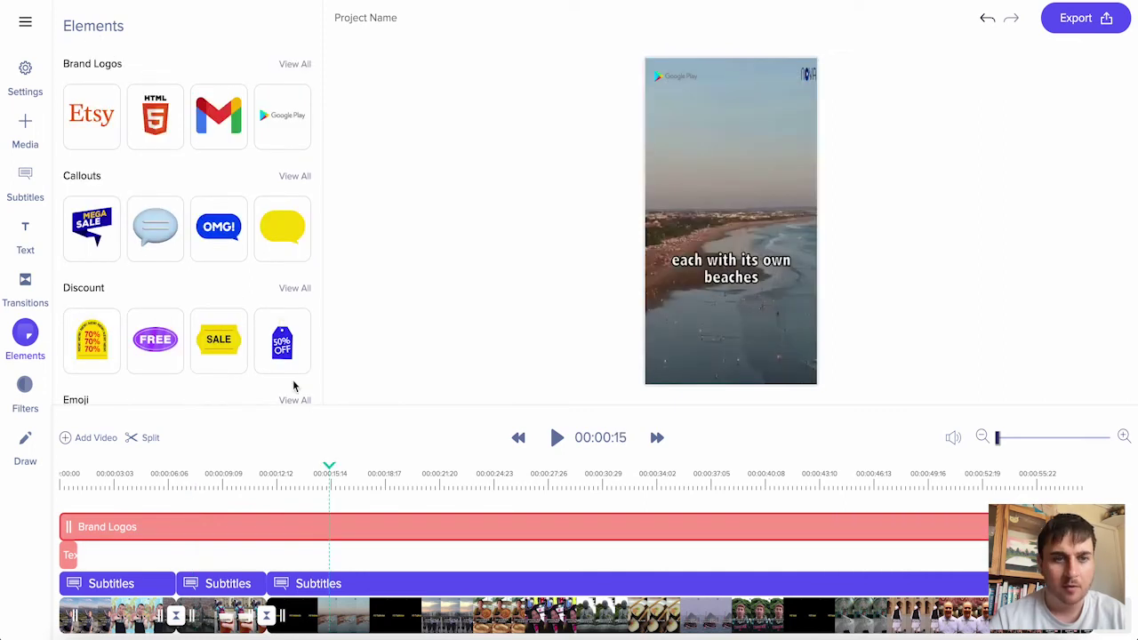
left_click(220, 241)
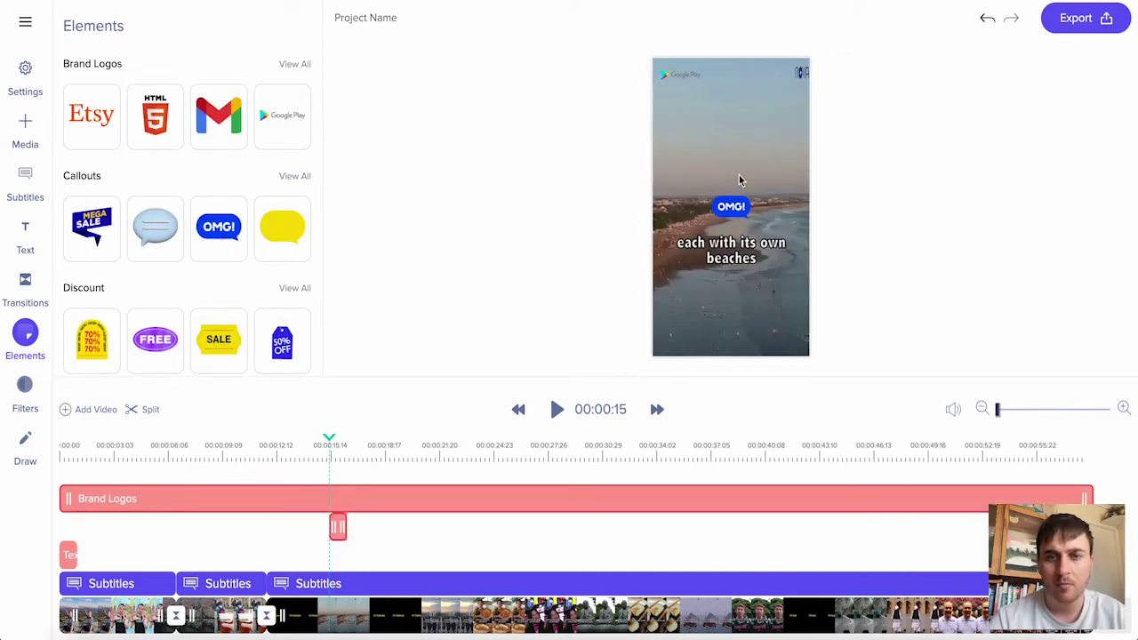
left_click(325, 444)
left_click_drag(325, 444, 359, 453)
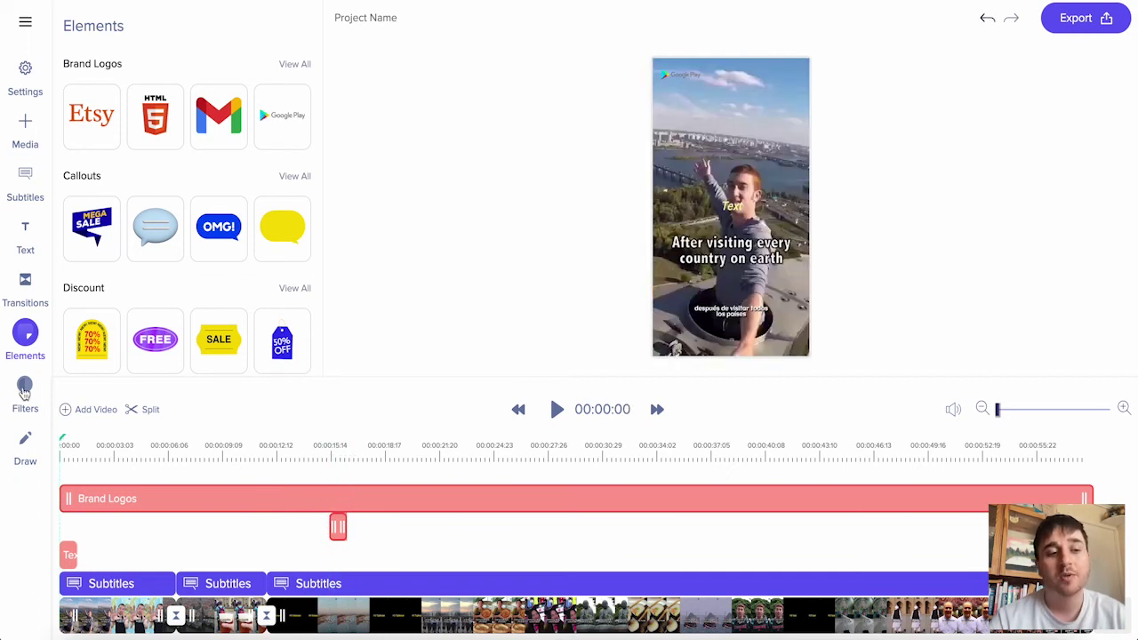
- Check what the Filters and Draw tools offer
left_click(24, 389)
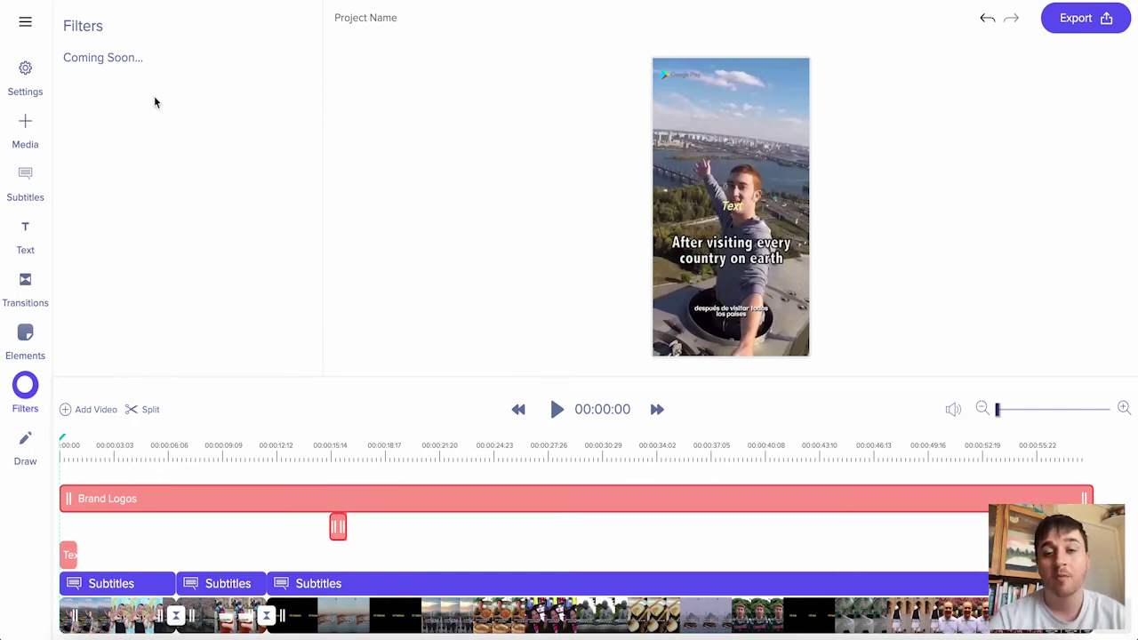
left_click(27, 448)
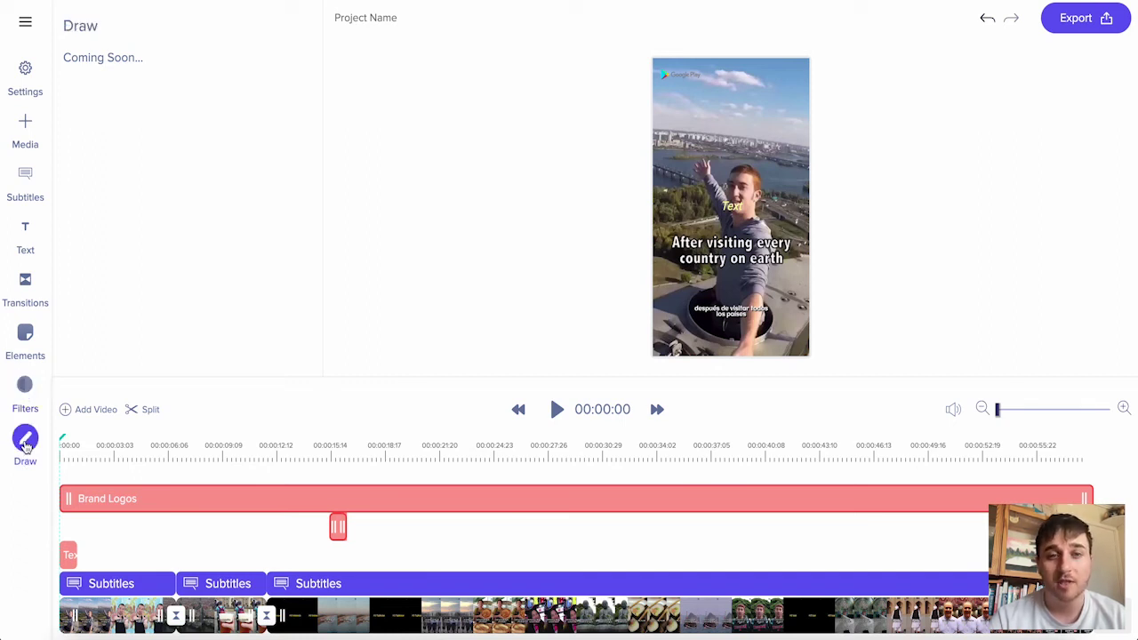
- Open the export options and review the available presets, leaving Draft selected
left_click(1080, 19)
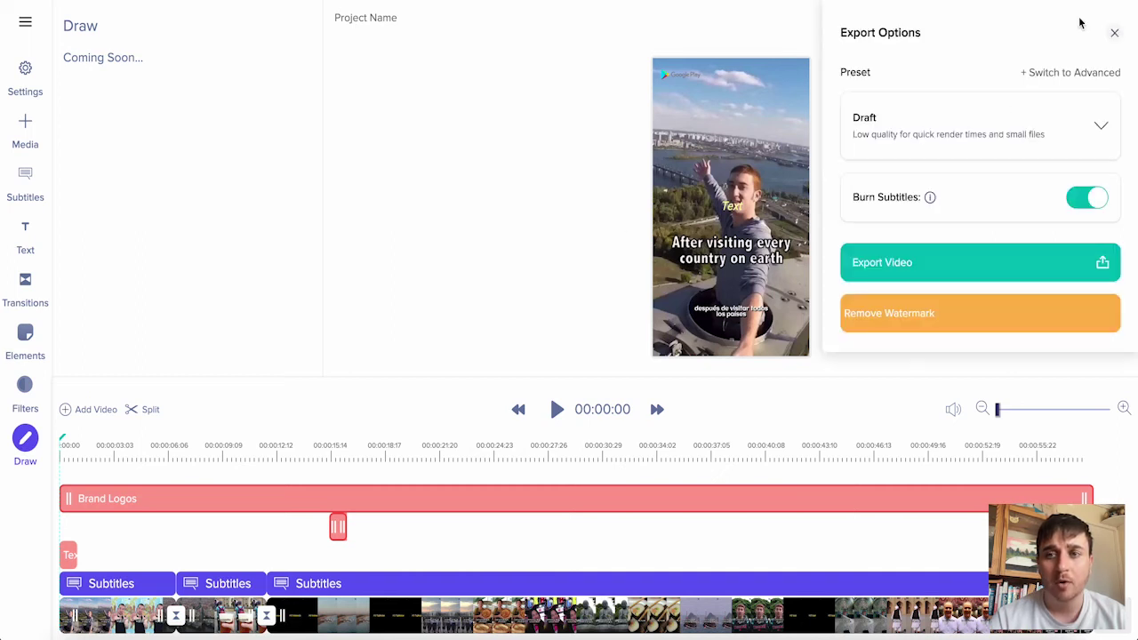
left_click(993, 277)
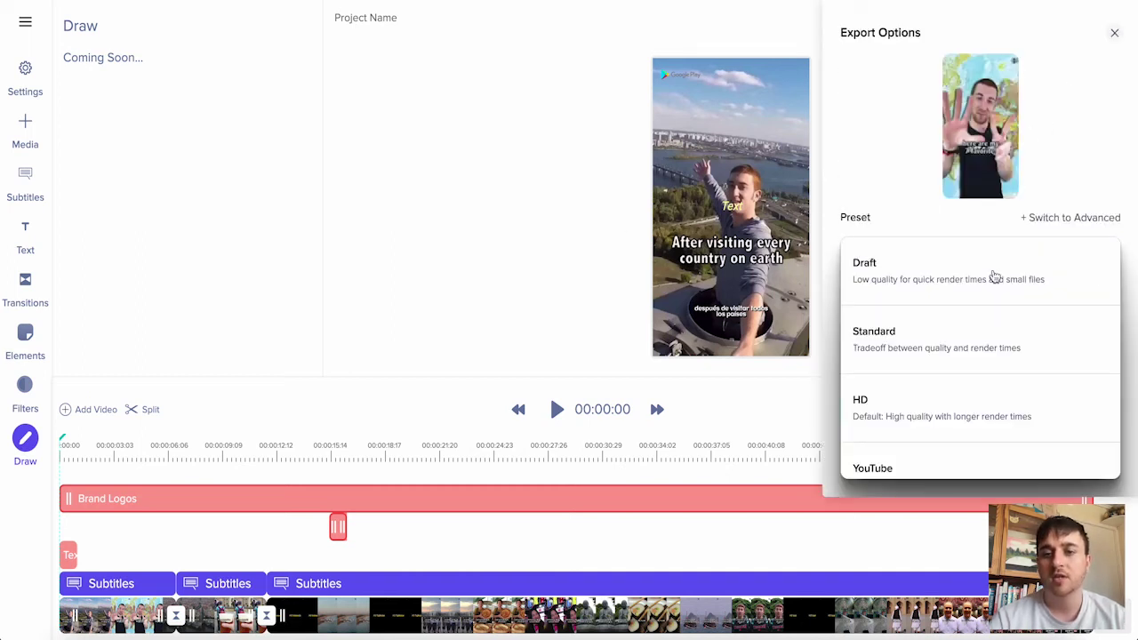
scroll(975, 414, "down", 2)
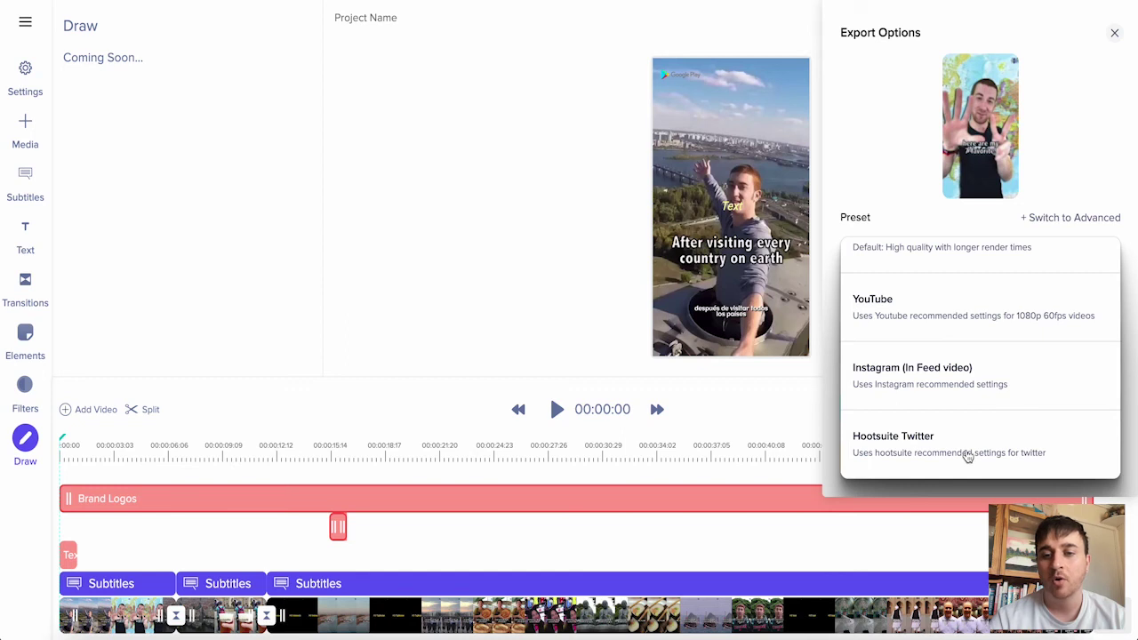
left_click(885, 145)
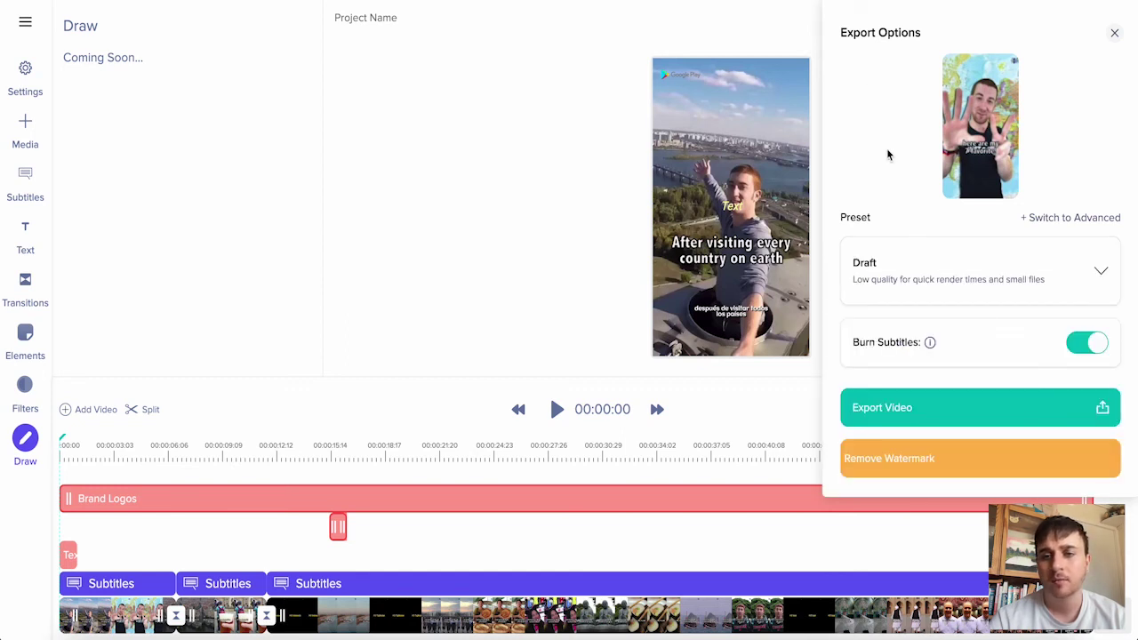
- Switch Burn Subtitles off and on again, and export the video with the Draft preset
left_click(1095, 346)
left_click(1096, 346)
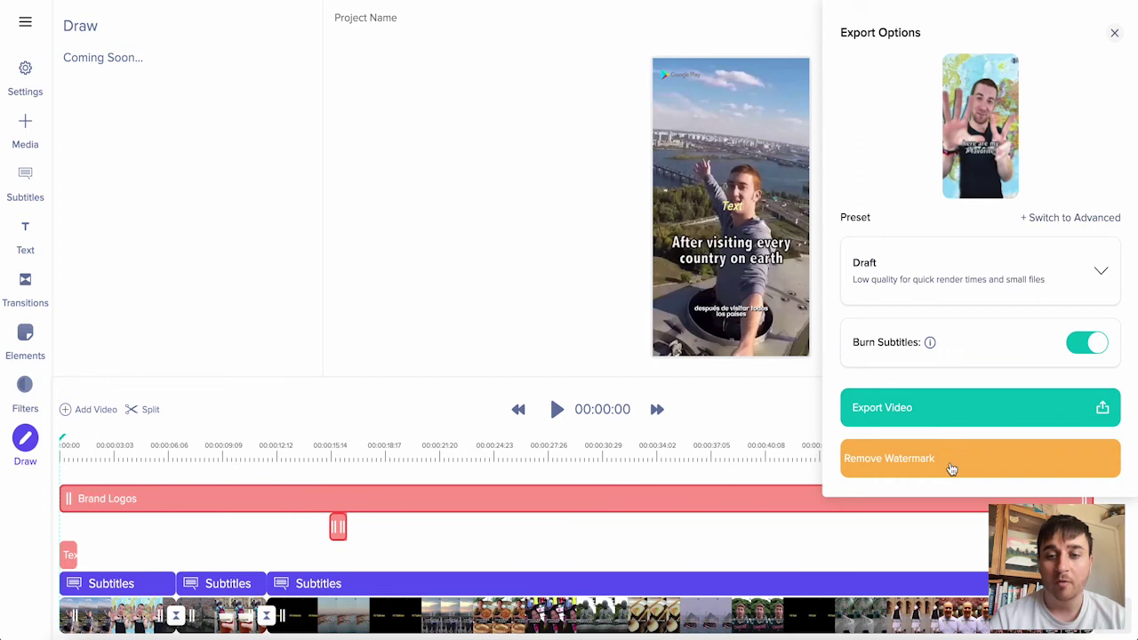
left_click(919, 409)
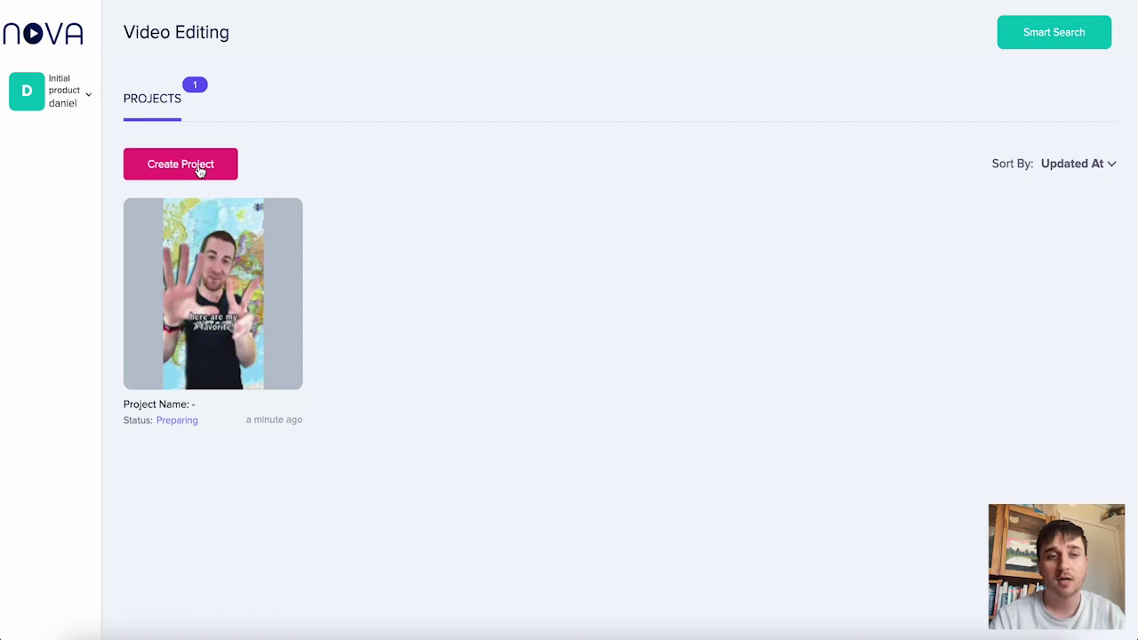
- Open the sorting choices for the project list
left_click(1090, 167)
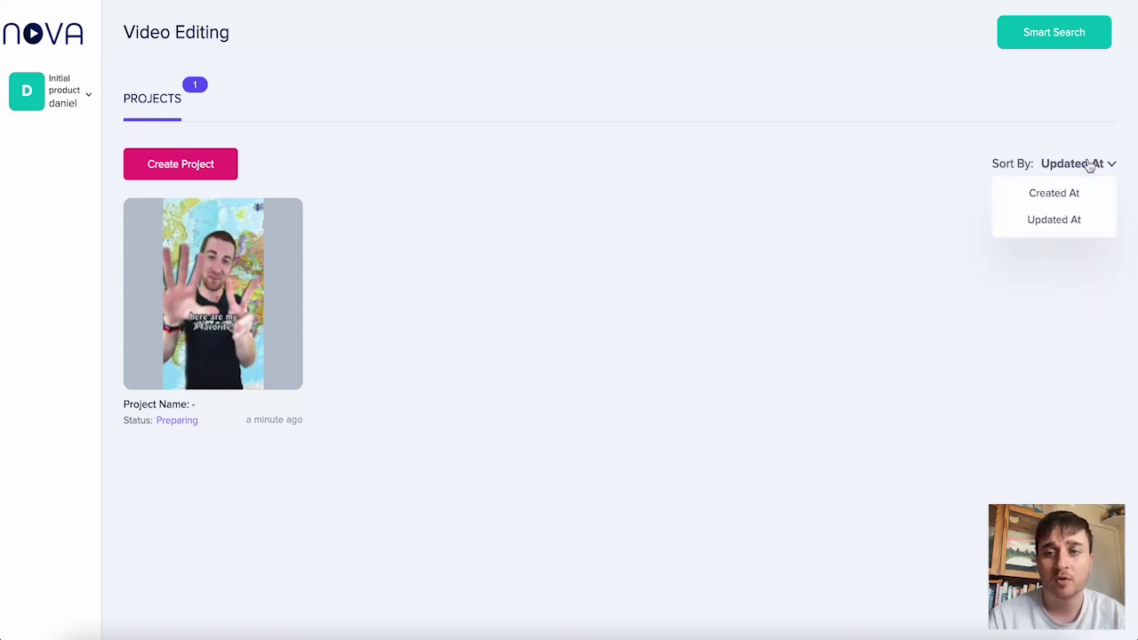